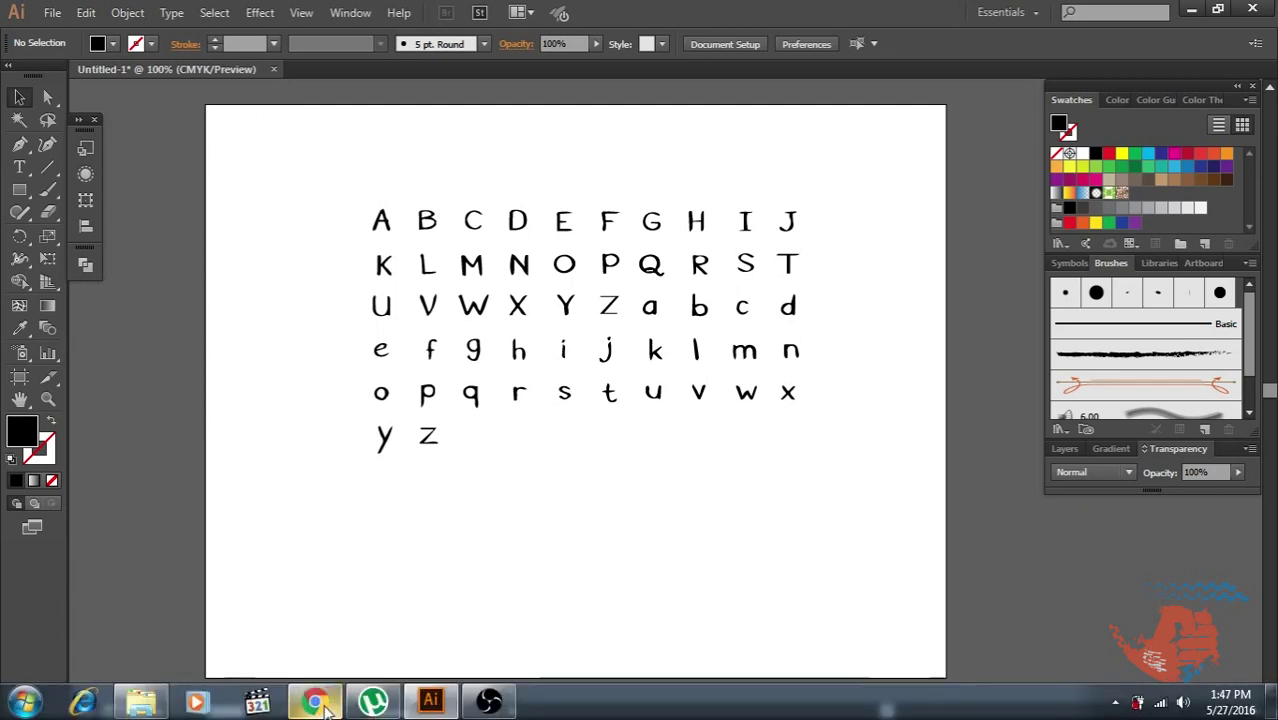
Switch to Chrome on myscriptfont.com and find the Download instructions for the template.
{"action": "left_click", "coordinate": [314, 700]}
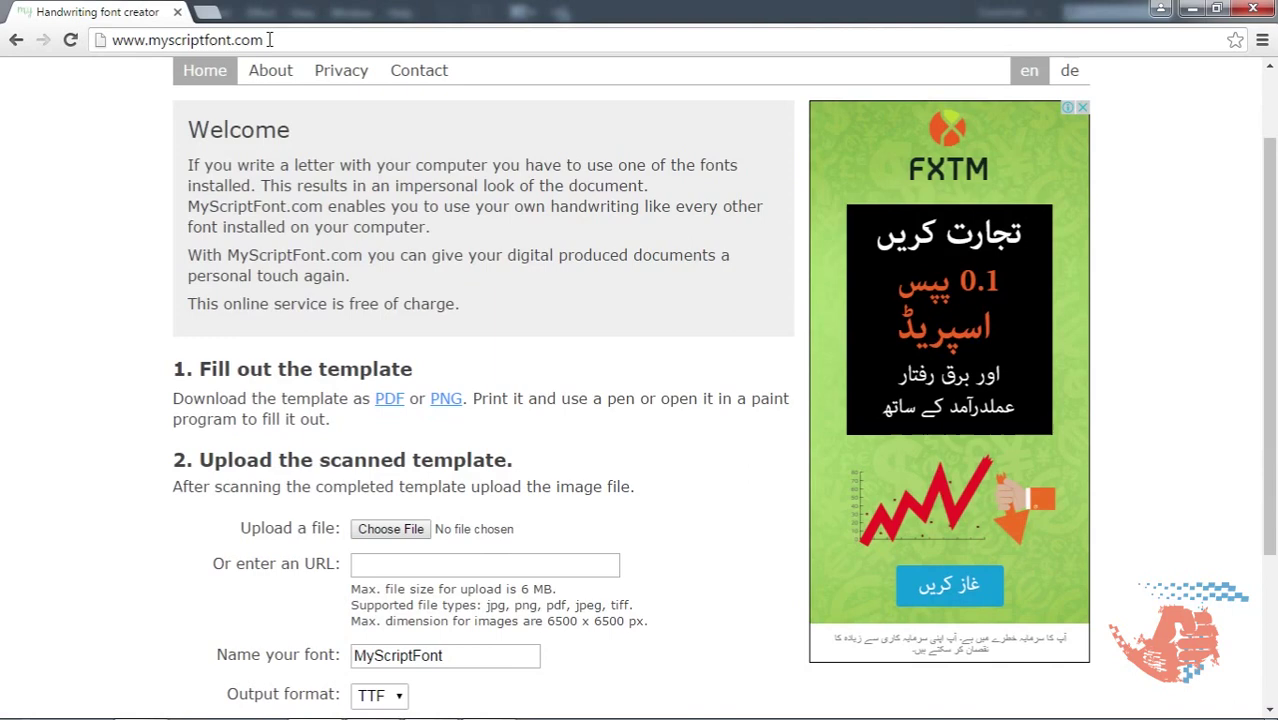
{"action": "left_click_drag", "start_coordinate": [229, 40], "coordinate": [149, 42]}
{"action": "left_click", "coordinate": [350, 43]}
{"action": "left_click_drag", "start_coordinate": [252, 398], "coordinate": [177, 402]}
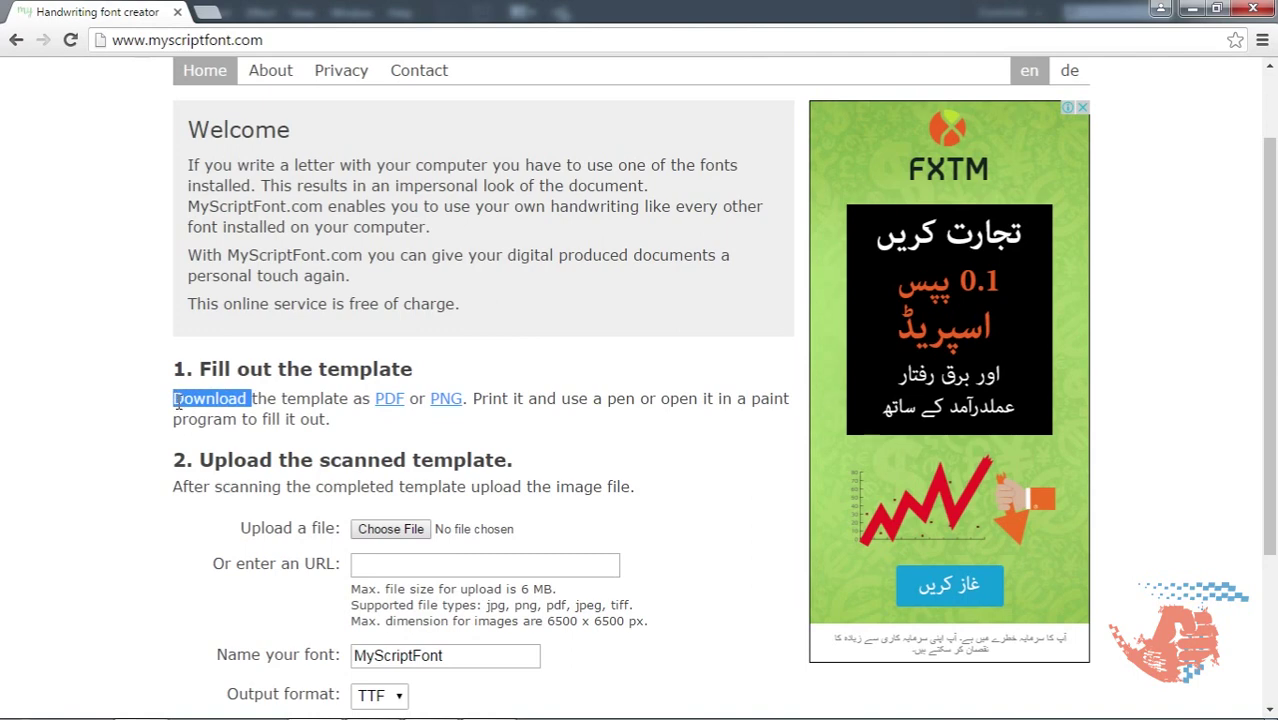
Open the blank template PDF and save it to the Desktop as ScriptTemplate.pdf, replacing the old copy.
{"action": "left_click", "coordinate": [386, 400]}
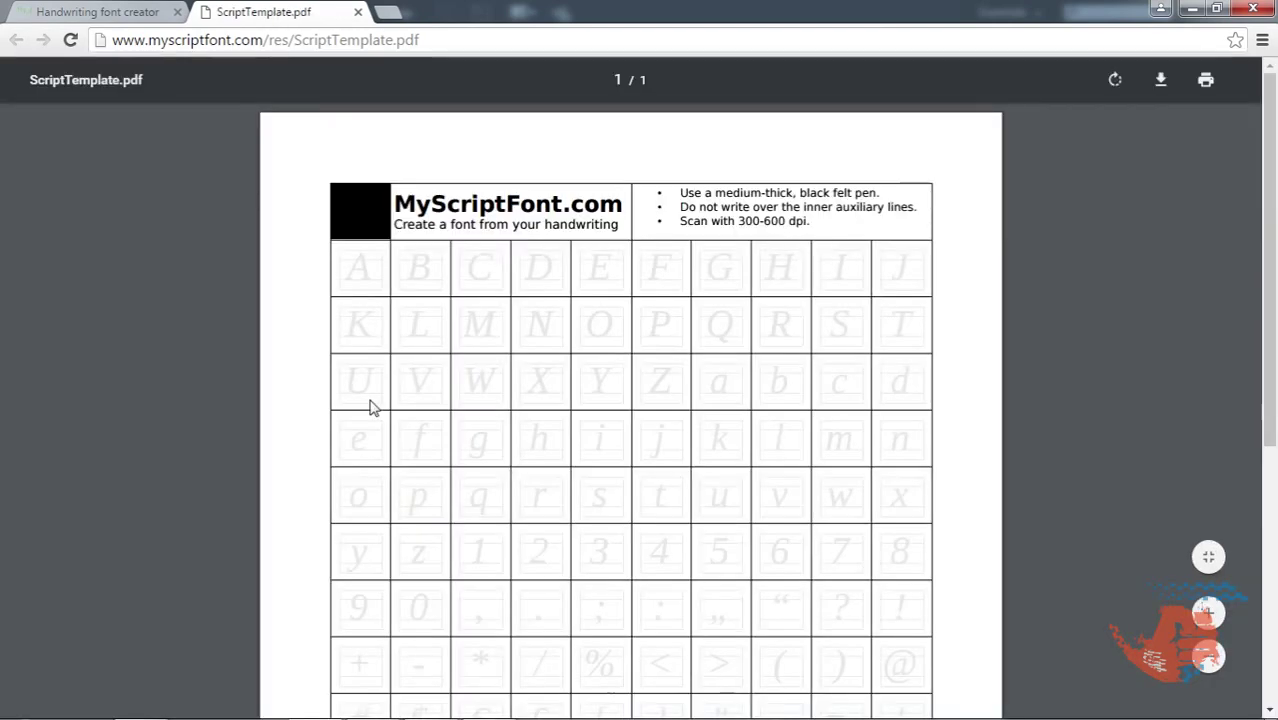
{"action": "right_click", "coordinate": [429, 361]}
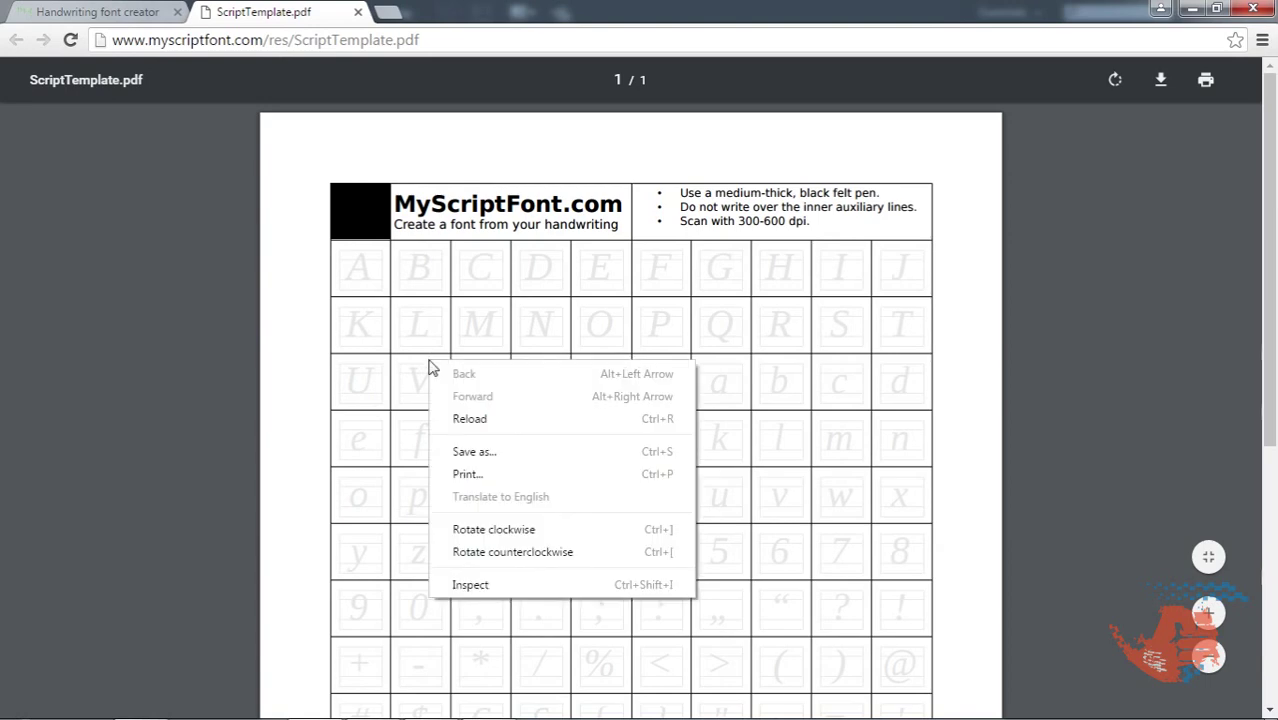
{"action": "left_click", "coordinate": [491, 451]}
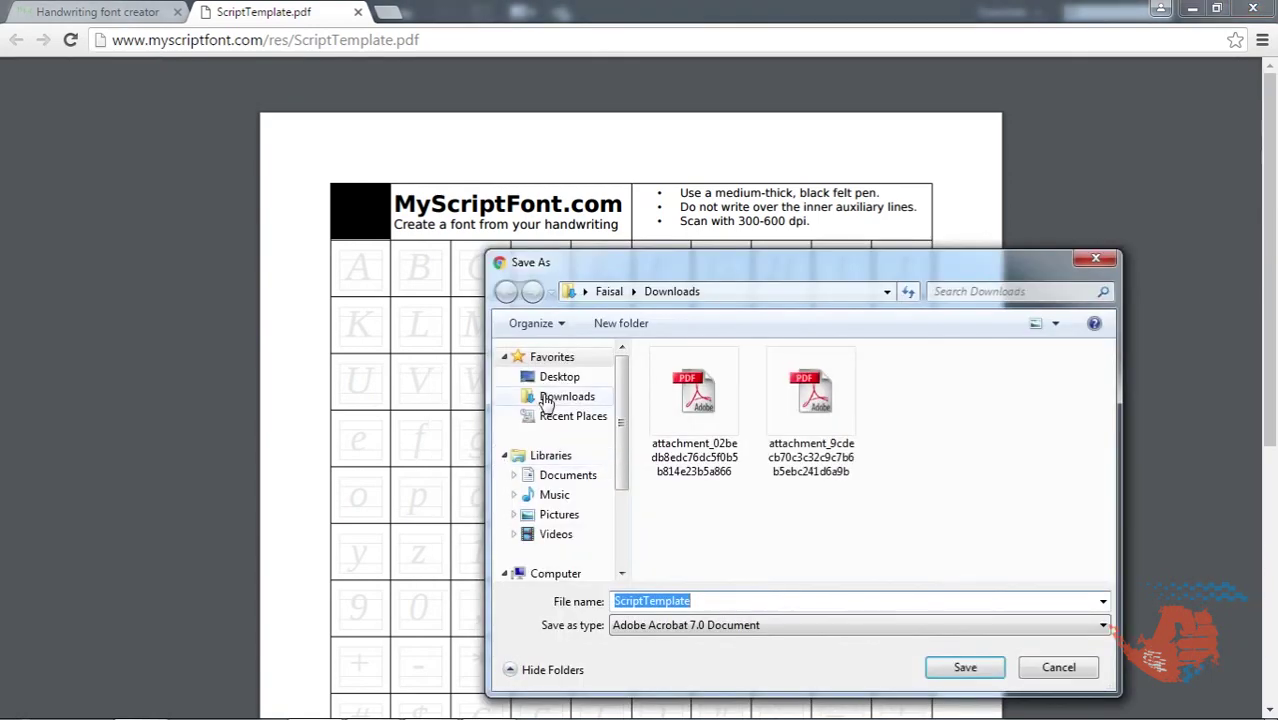
{"action": "left_click", "coordinate": [562, 380]}
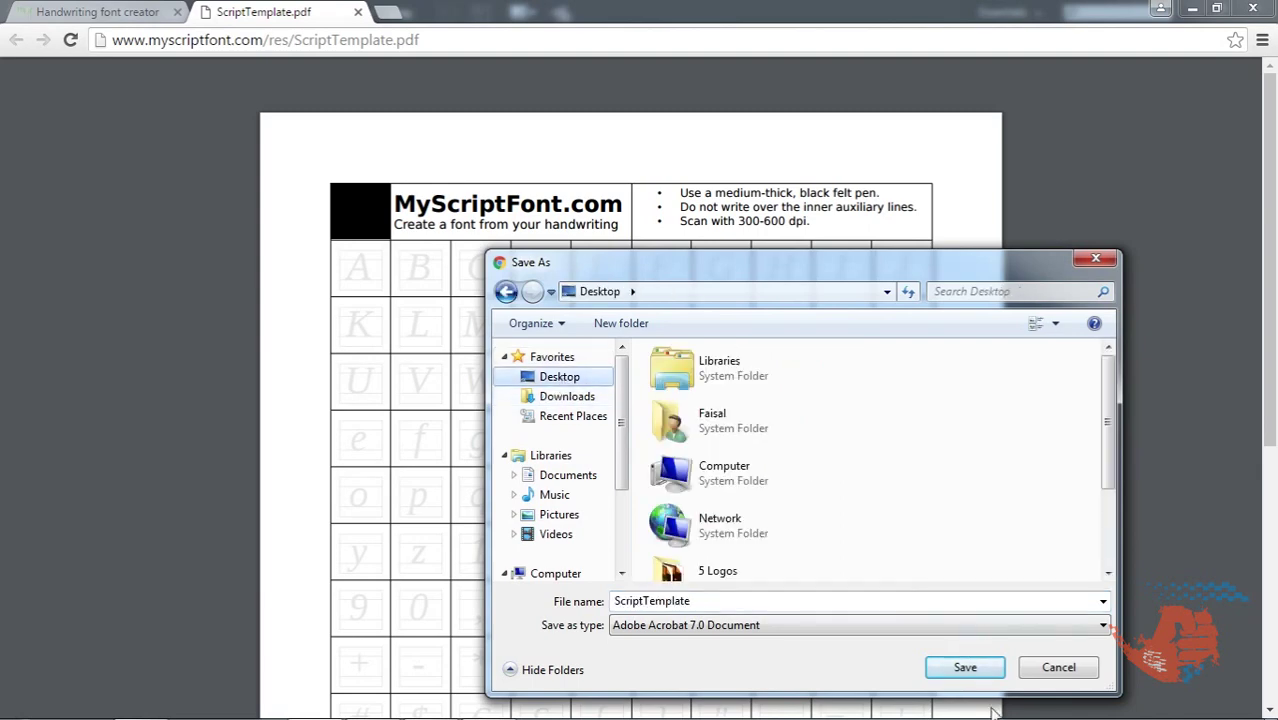
{"action": "left_click", "coordinate": [975, 673]}
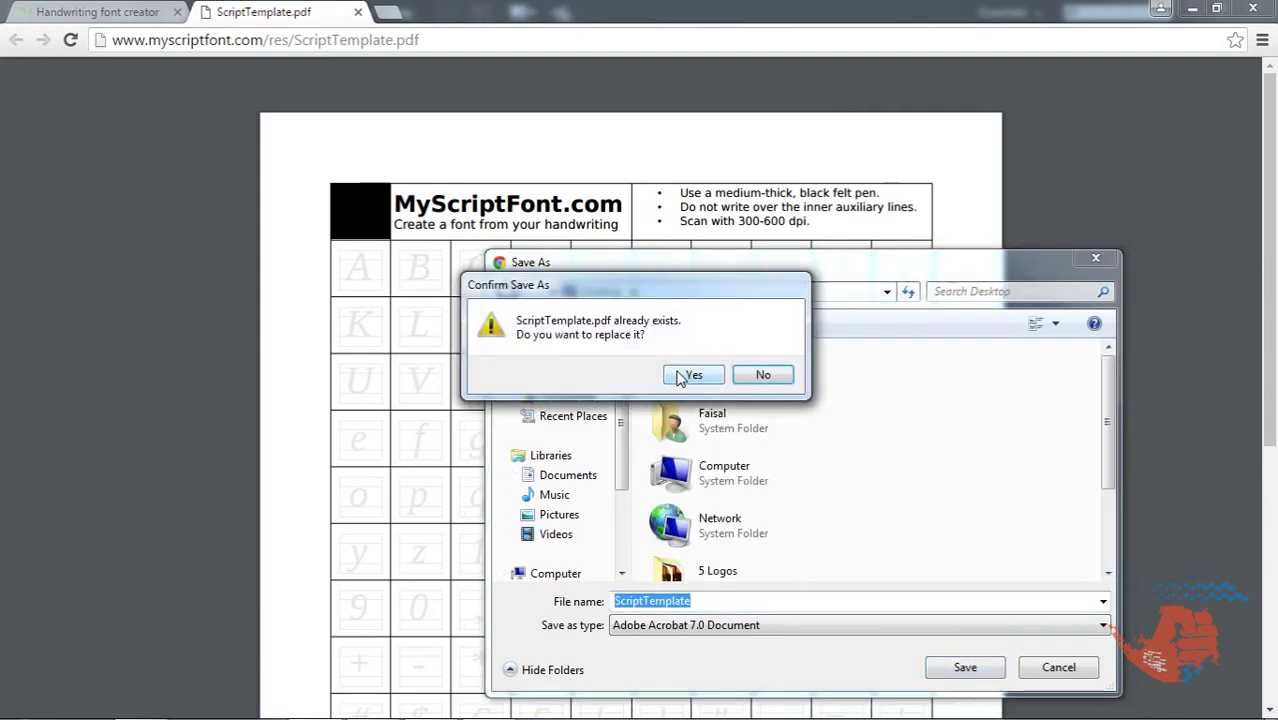
{"action": "left_click", "coordinate": [684, 376]}
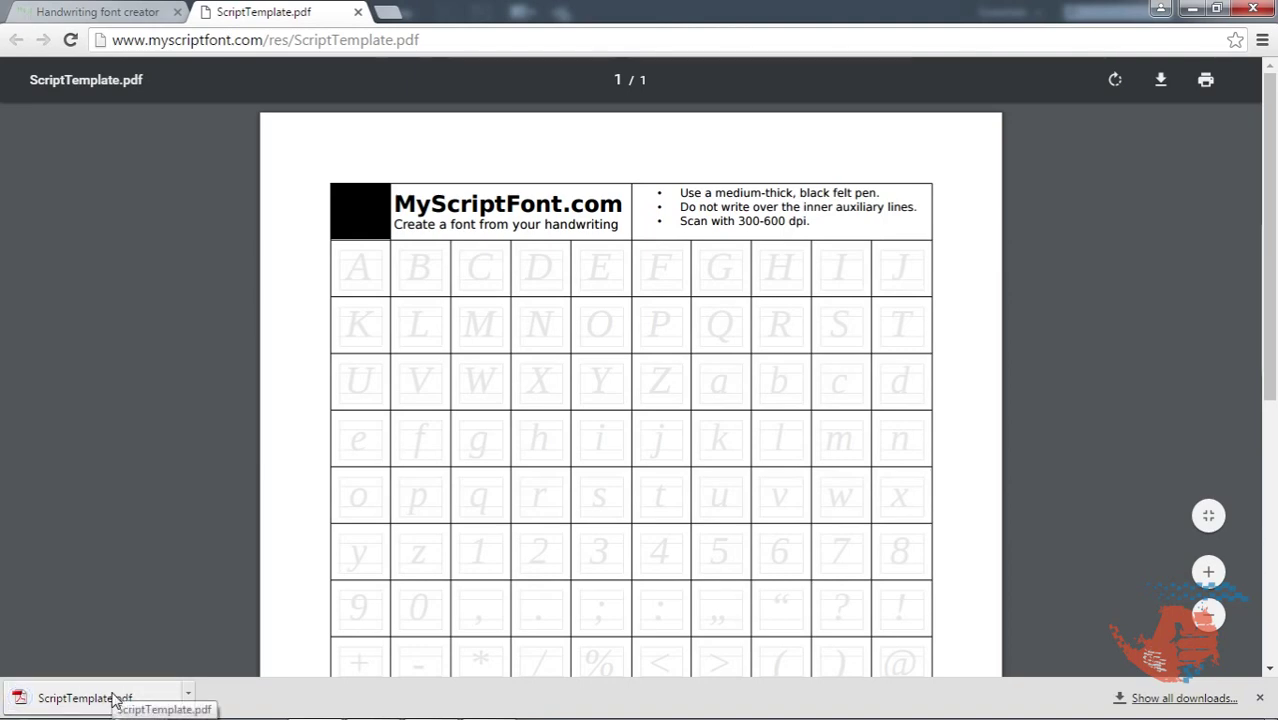
Place ScriptTemplate.pdf on the artboard, send it to back, and fit the letters into its cells.
{"action": "left_click_drag", "start_coordinate": [113, 693], "coordinate": [528, 421]}
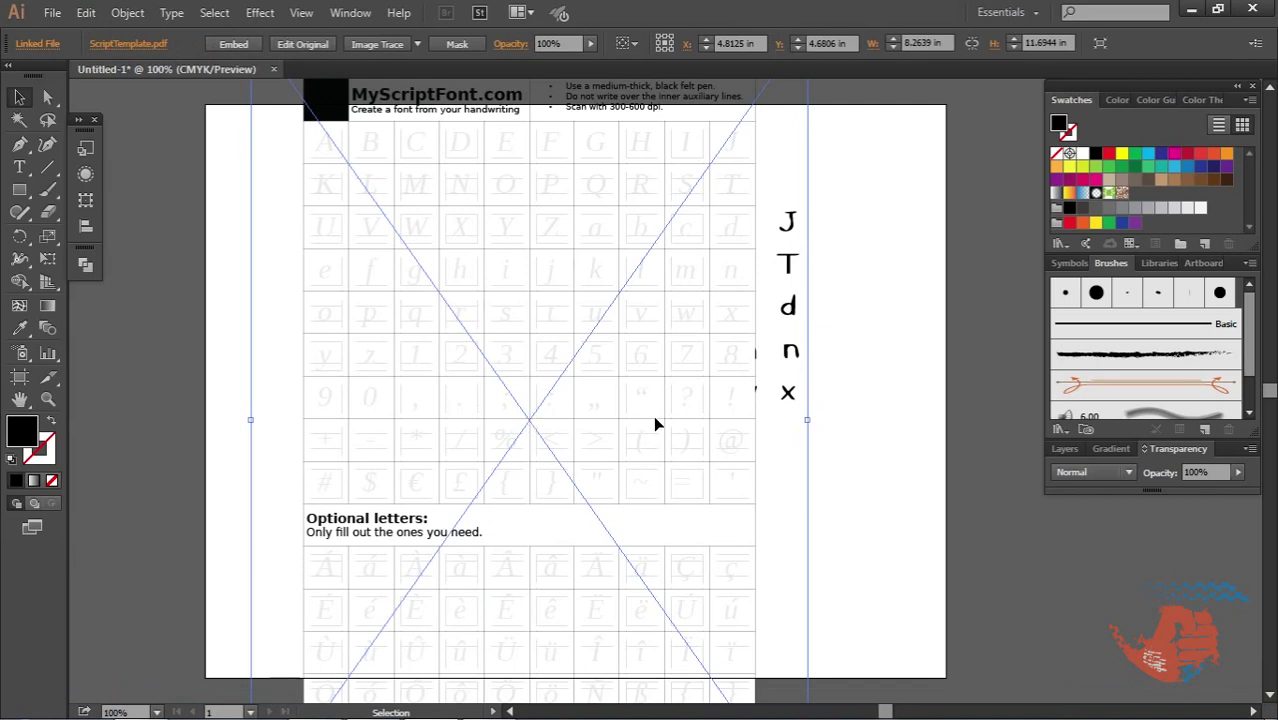
{"action": "left_click_drag", "start_coordinate": [653, 422], "coordinate": [713, 503]}
{"action": "right_click", "coordinate": [713, 503]}
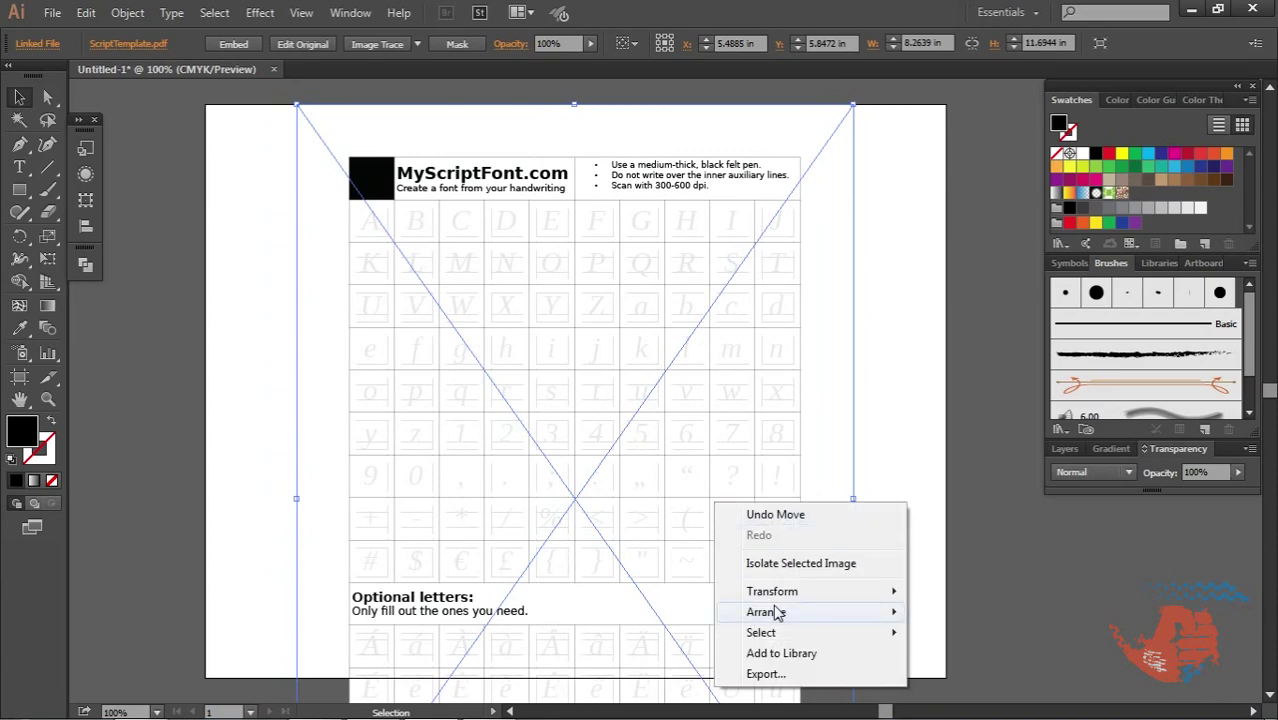
{"action": "mouse_move", "coordinate": [775, 612]}
{"action": "left_click", "coordinate": [950, 673]}
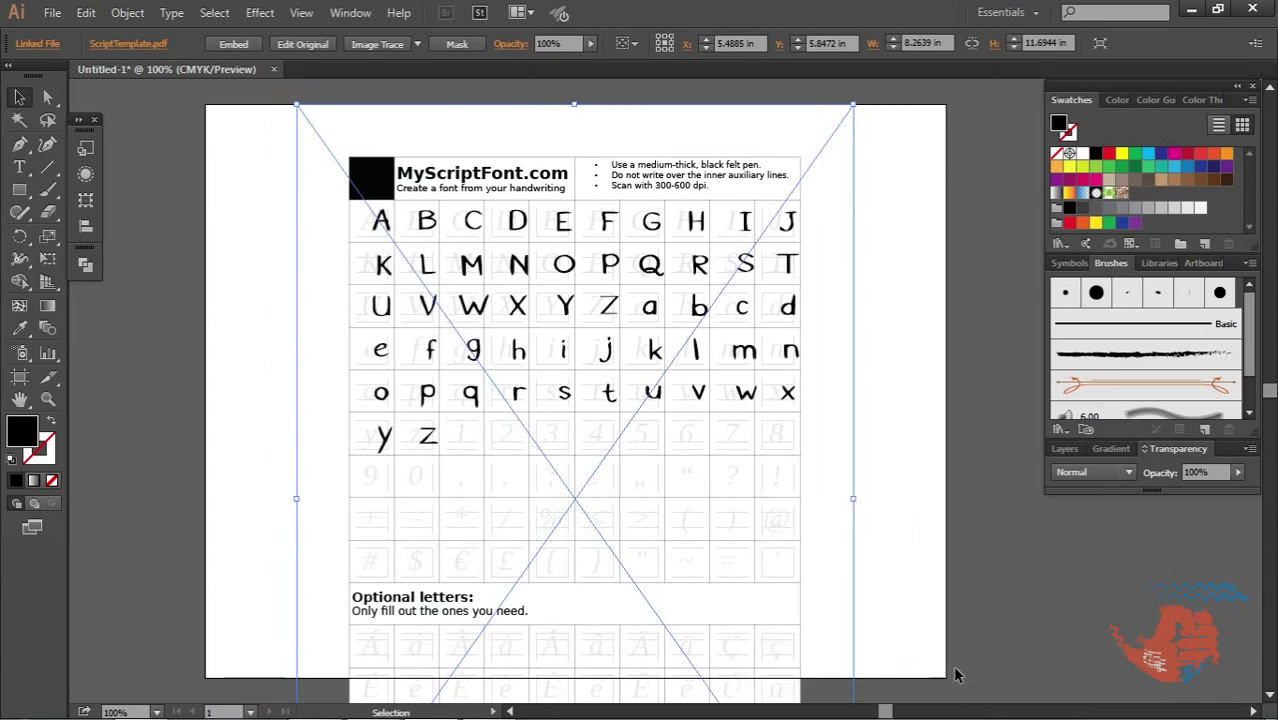
{"action": "left_click_drag", "start_coordinate": [893, 181], "coordinate": [348, 446]}
{"action": "left_click", "coordinate": [897, 326]}
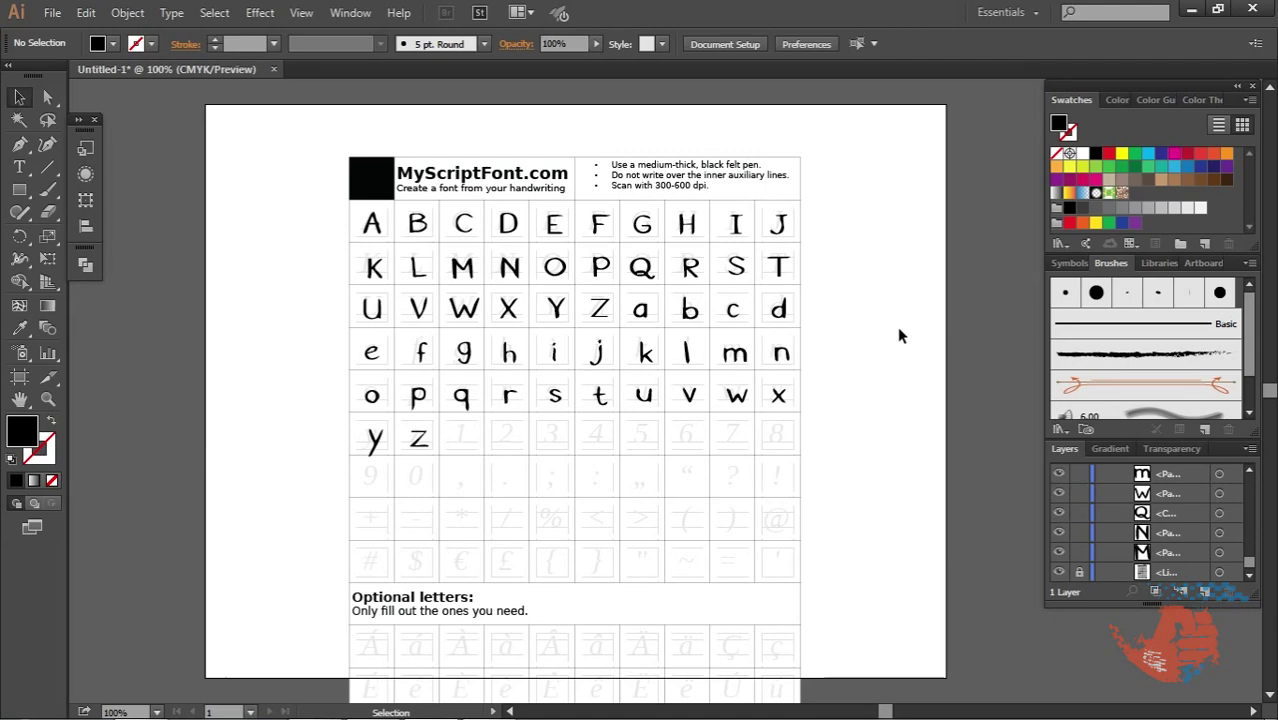
Export the artwork as a PNG named 'Illustrator demofont' at High (300 ppi) resolution.
{"action": "left_click", "coordinate": [52, 13]}
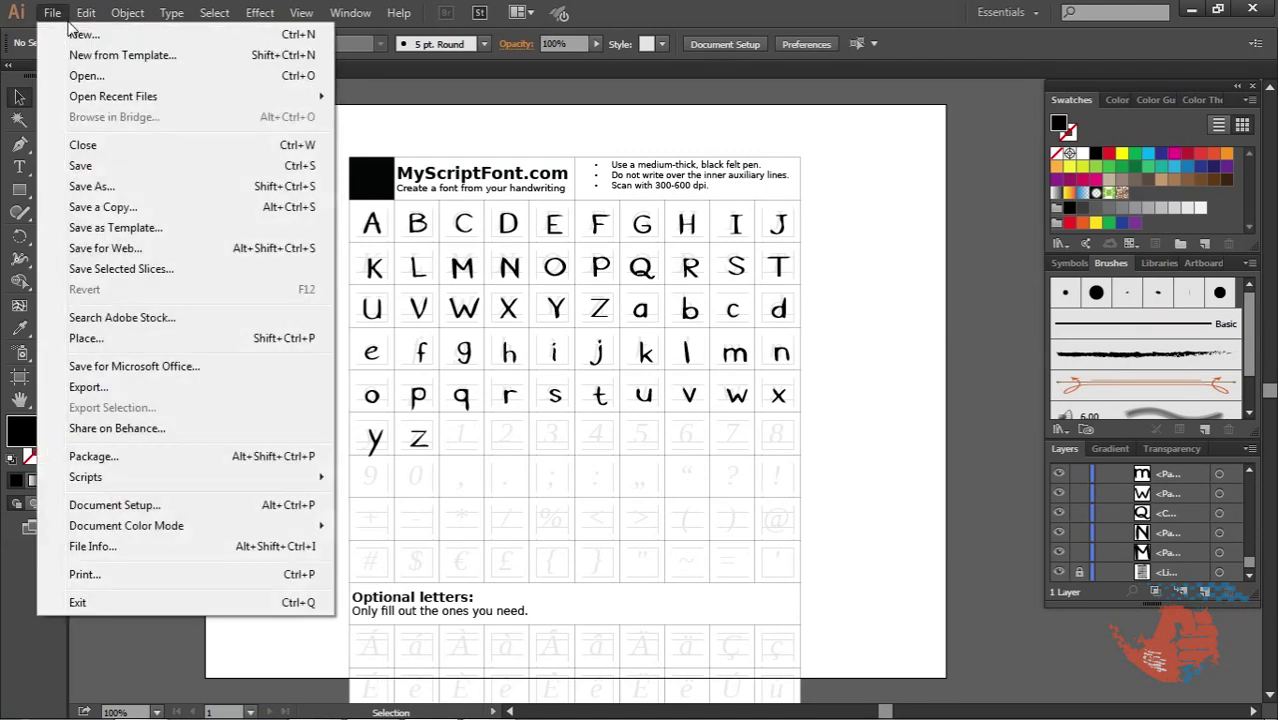
{"action": "left_click", "coordinate": [127, 390]}
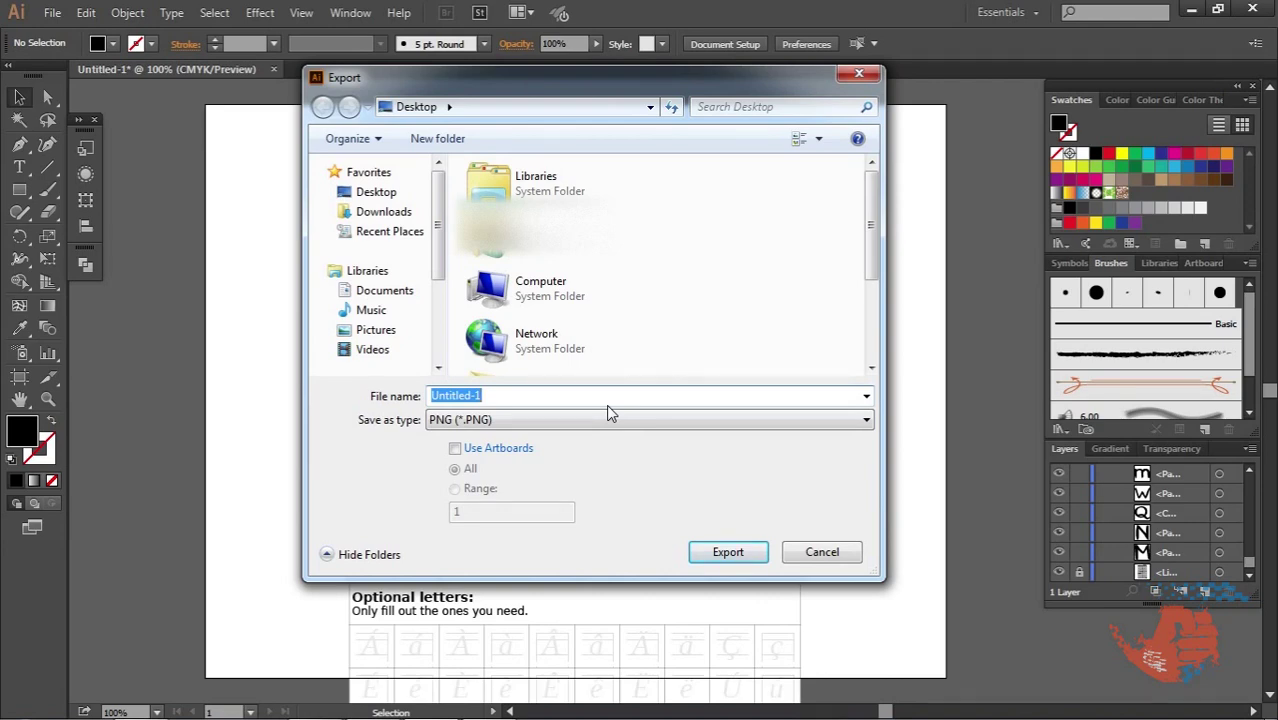
{"action": "type", "text": "Illustrator demofont"}
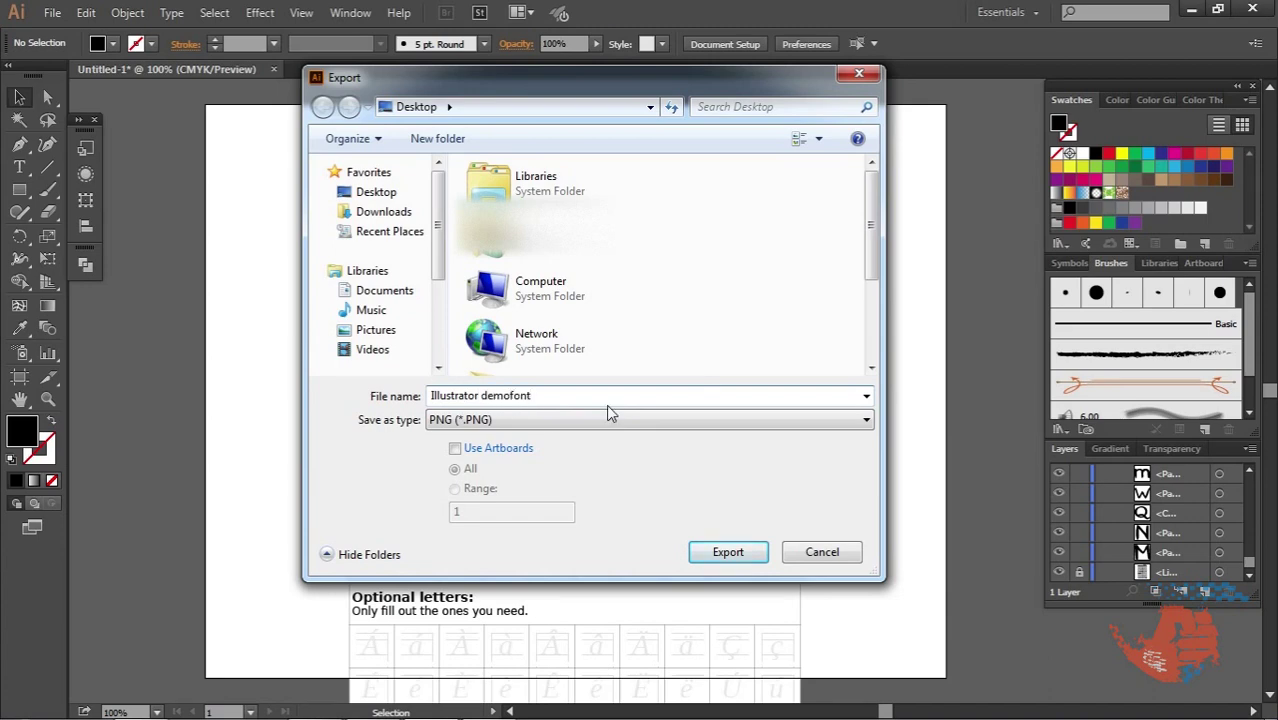
{"action": "key", "text": "Return"}
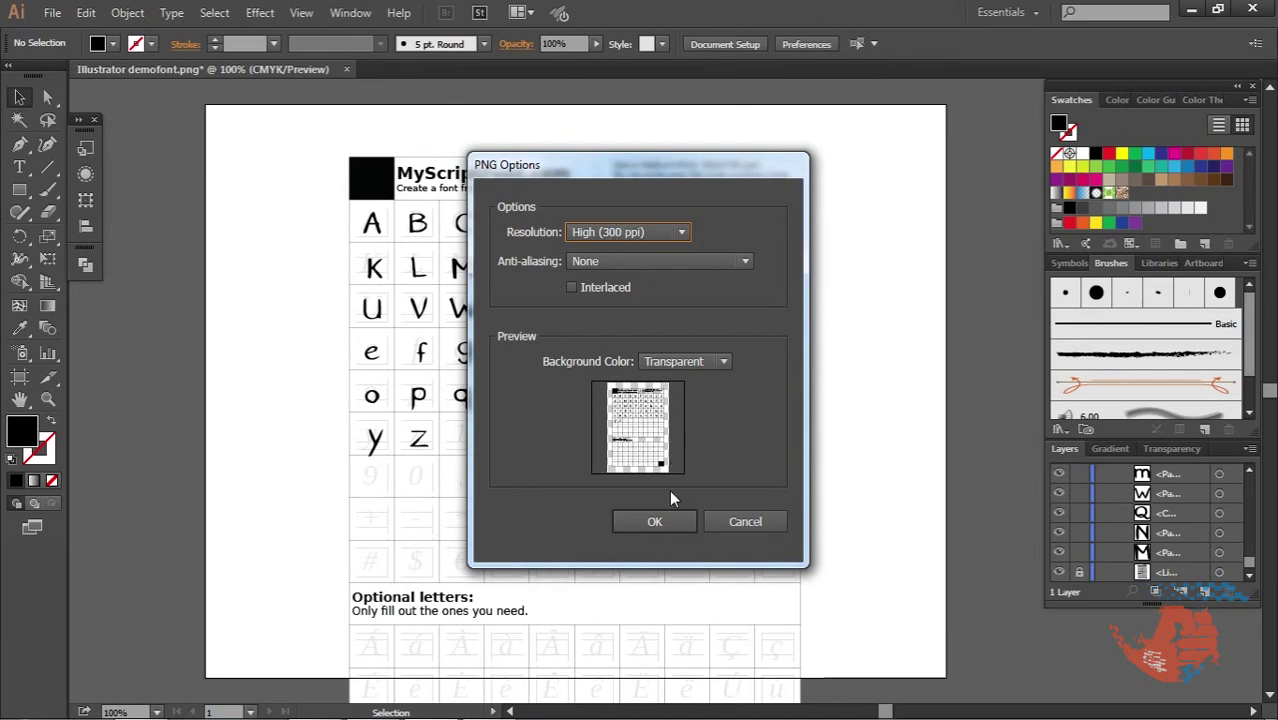
{"action": "left_click", "coordinate": [655, 521]}
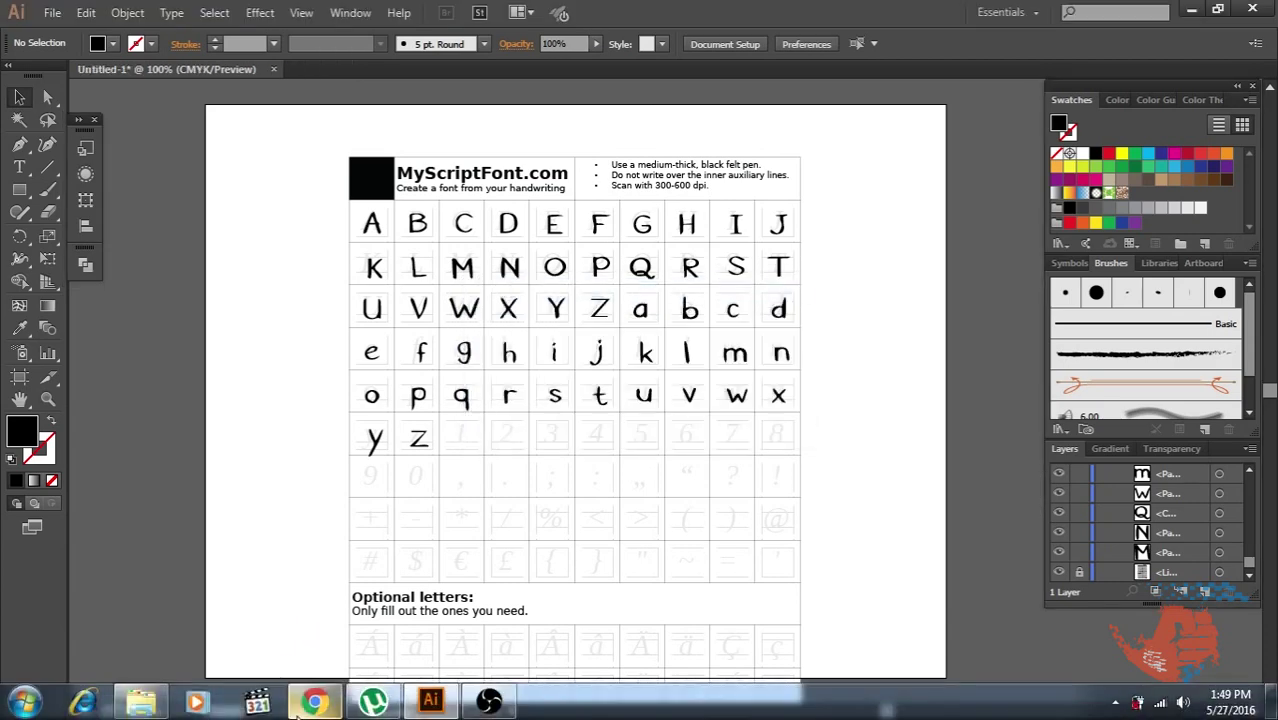
Back on MyScriptFont, upload the Illustrator demofont PNG from the Desktop.
{"action": "left_click", "coordinate": [313, 700]}
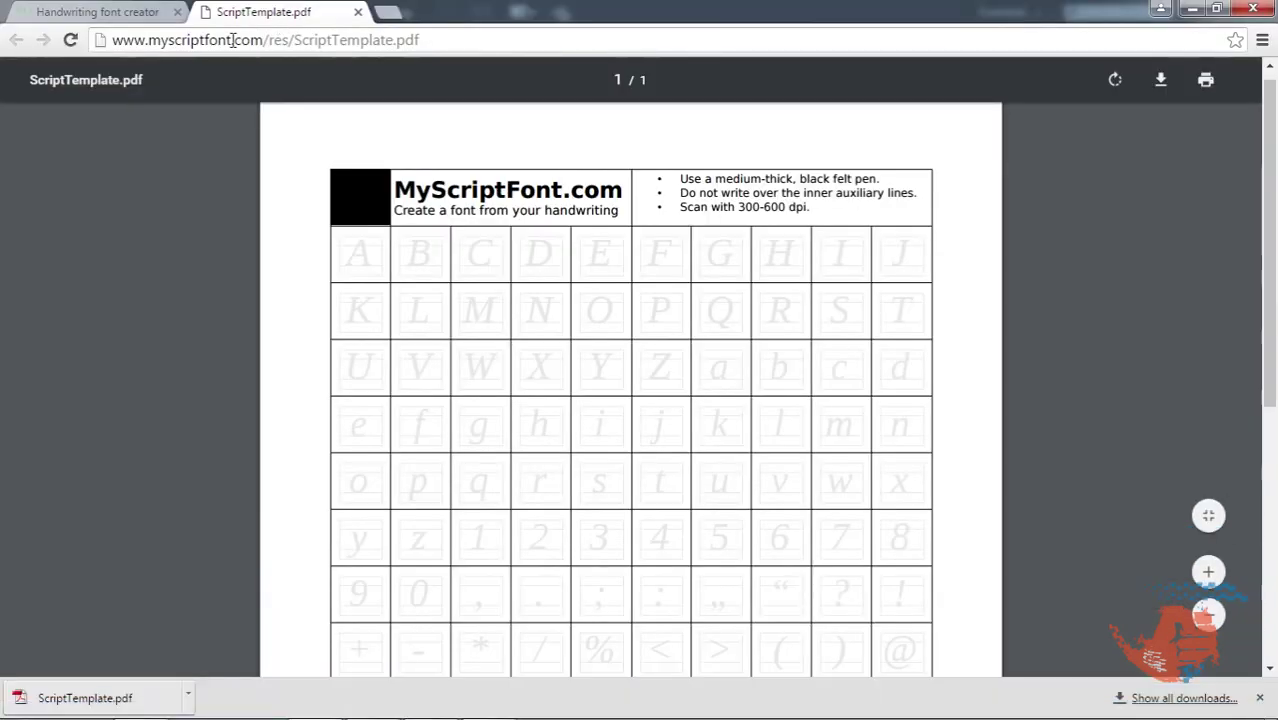
{"action": "left_click", "coordinate": [43, 11]}
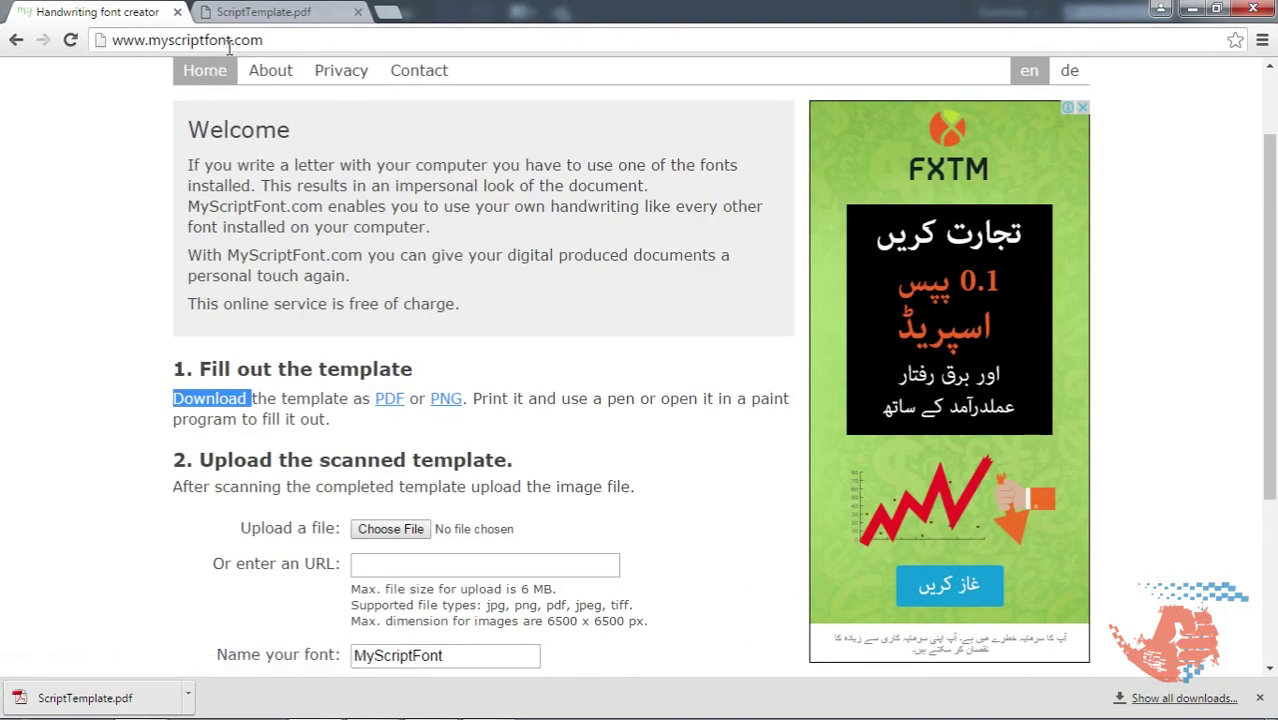
{"action": "left_click", "coordinate": [465, 560]}
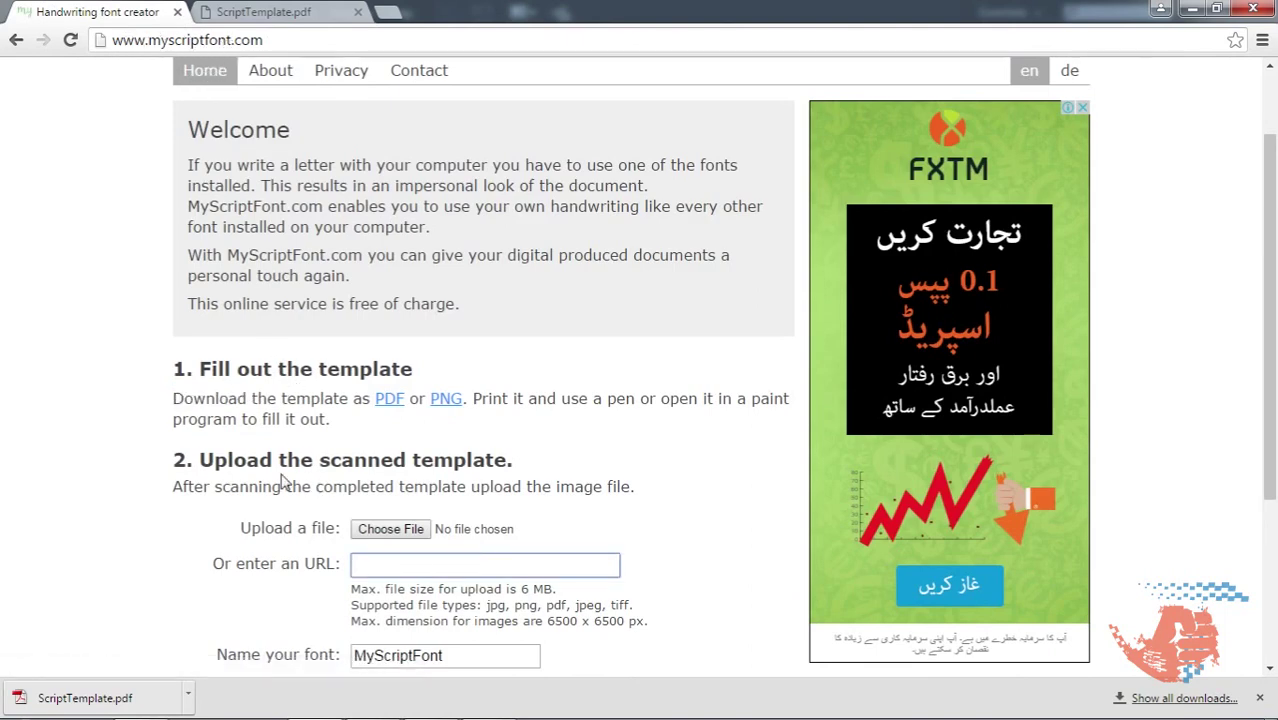
{"action": "left_click_drag", "start_coordinate": [272, 462], "coordinate": [201, 466]}
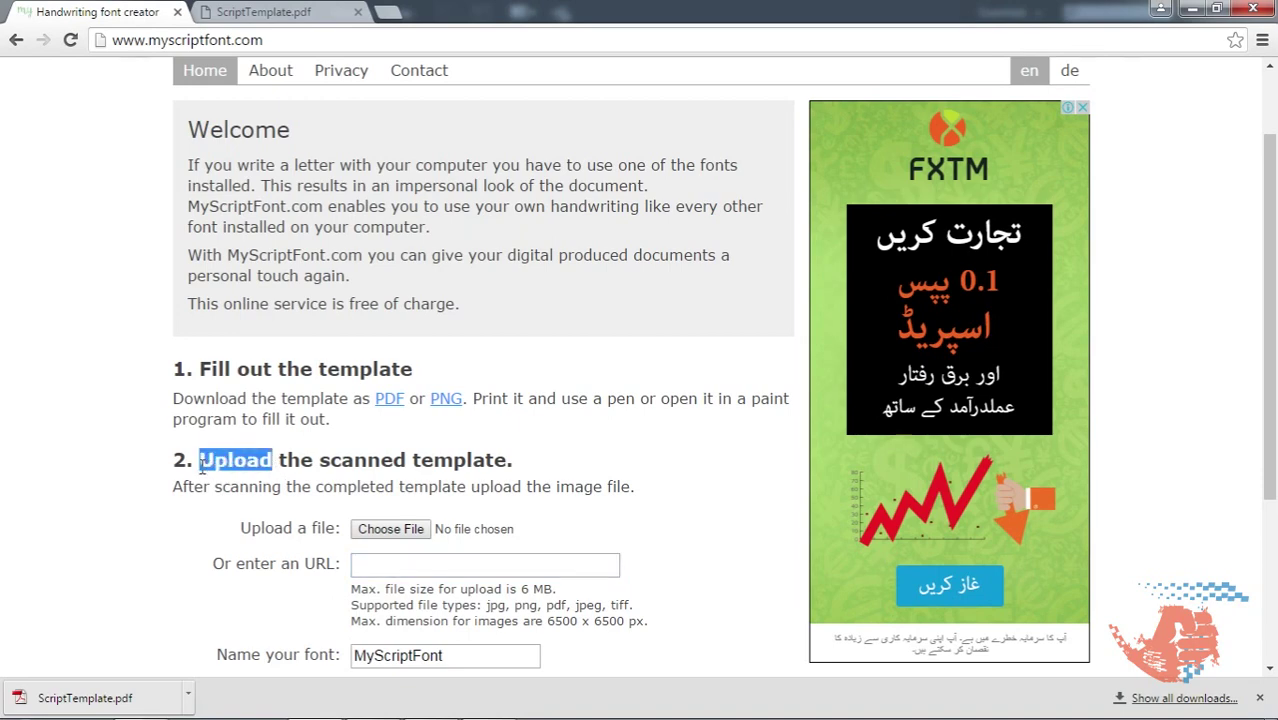
{"action": "left_click", "coordinate": [396, 540]}
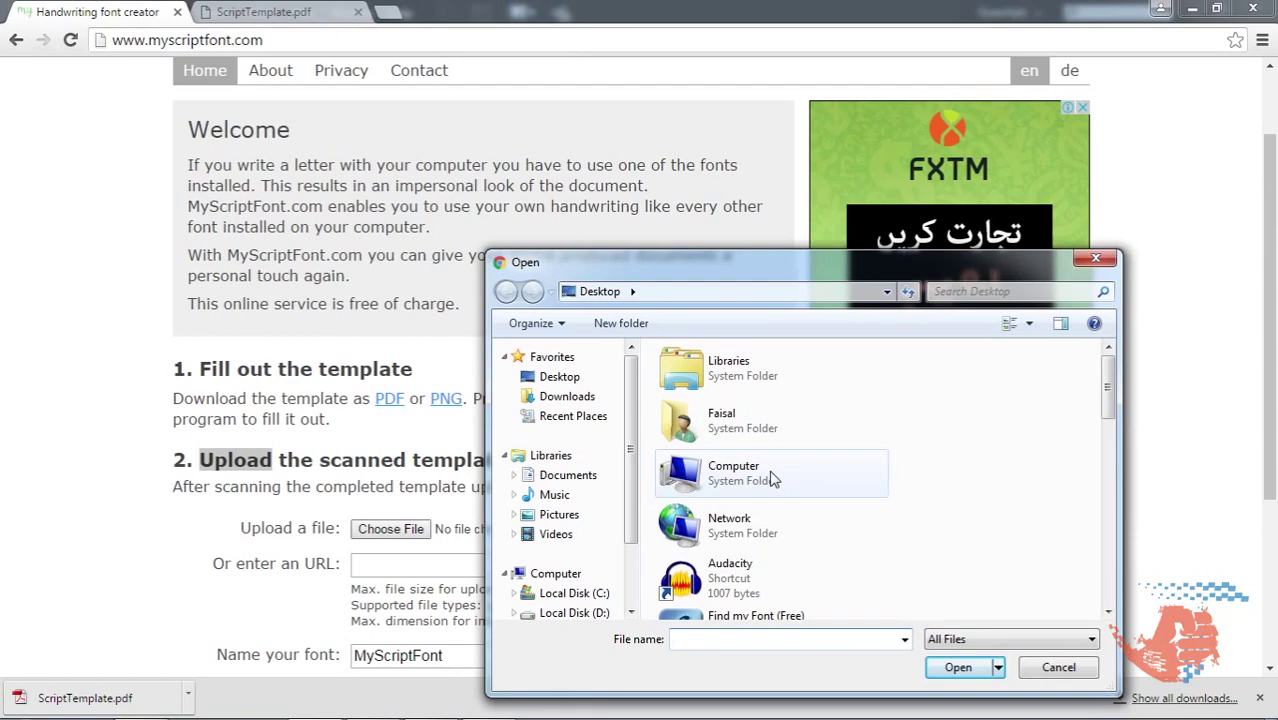
{"action": "left_click", "coordinate": [772, 438]}
{"action": "key", "text": "i"}
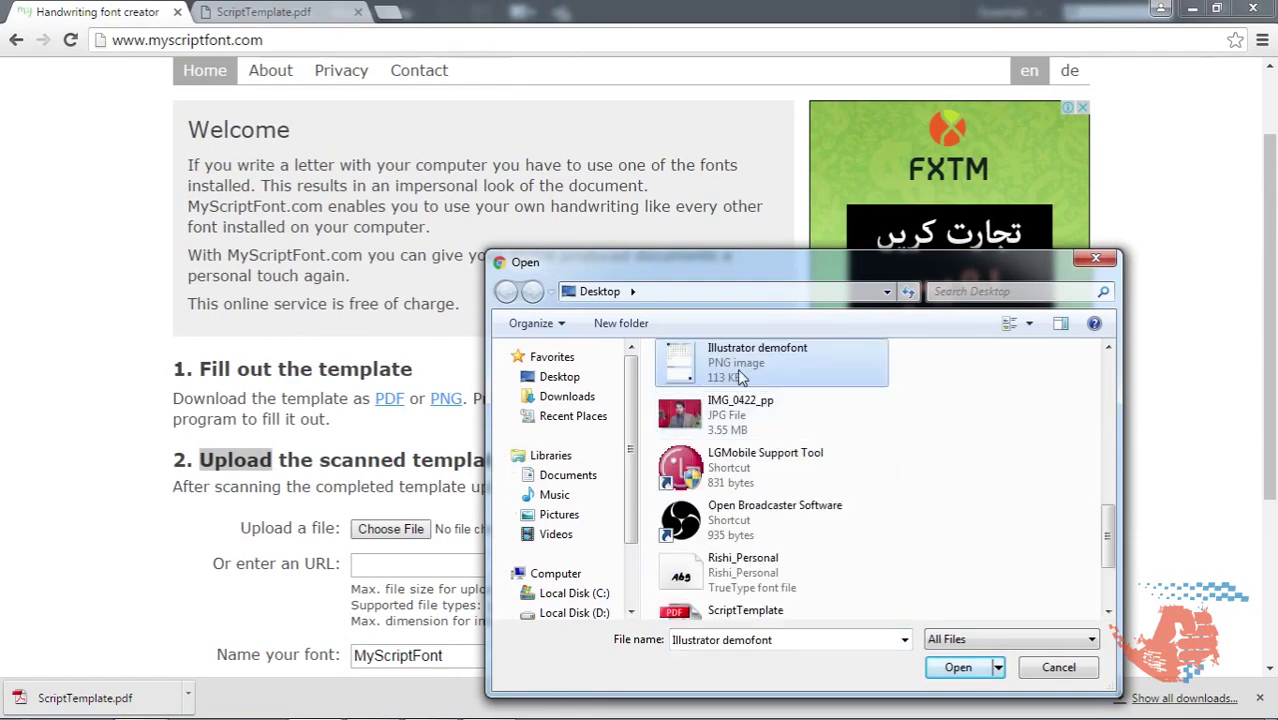
{"action": "double_click", "coordinate": [785, 367]}
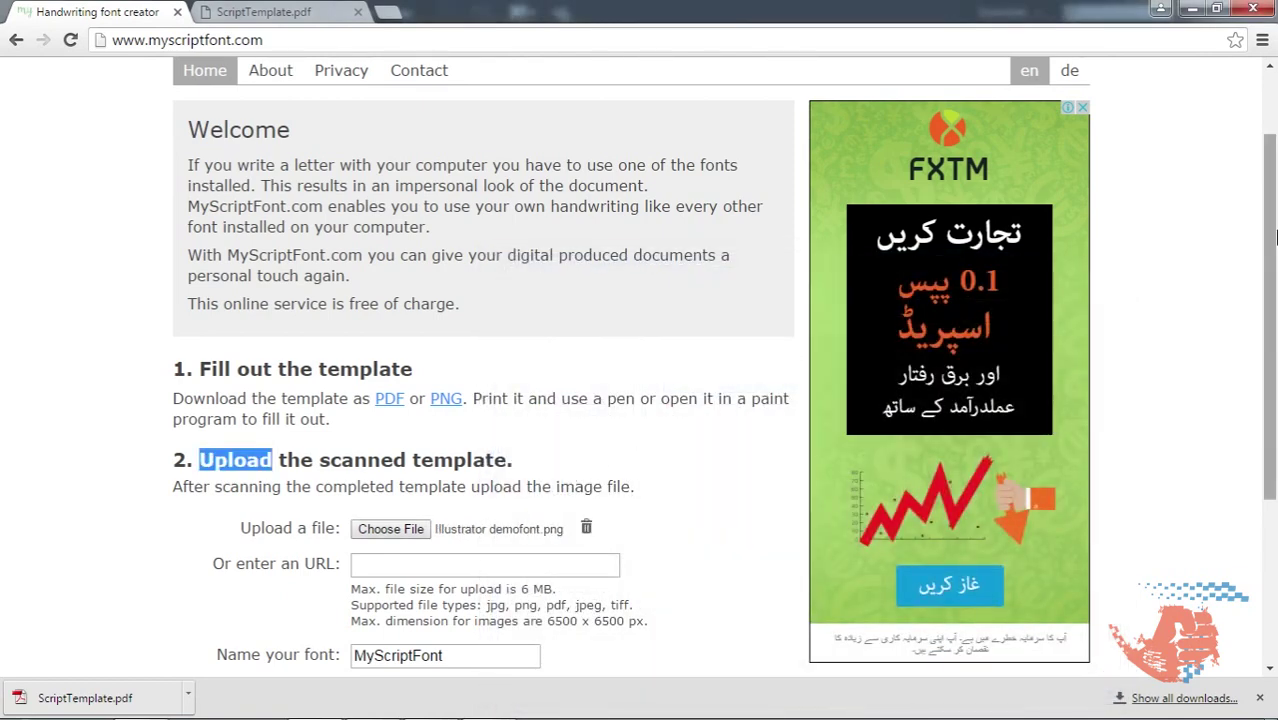
{"action": "scroll", "coordinate": [566, 470], "scroll_direction": "down", "scroll_amount": 2}
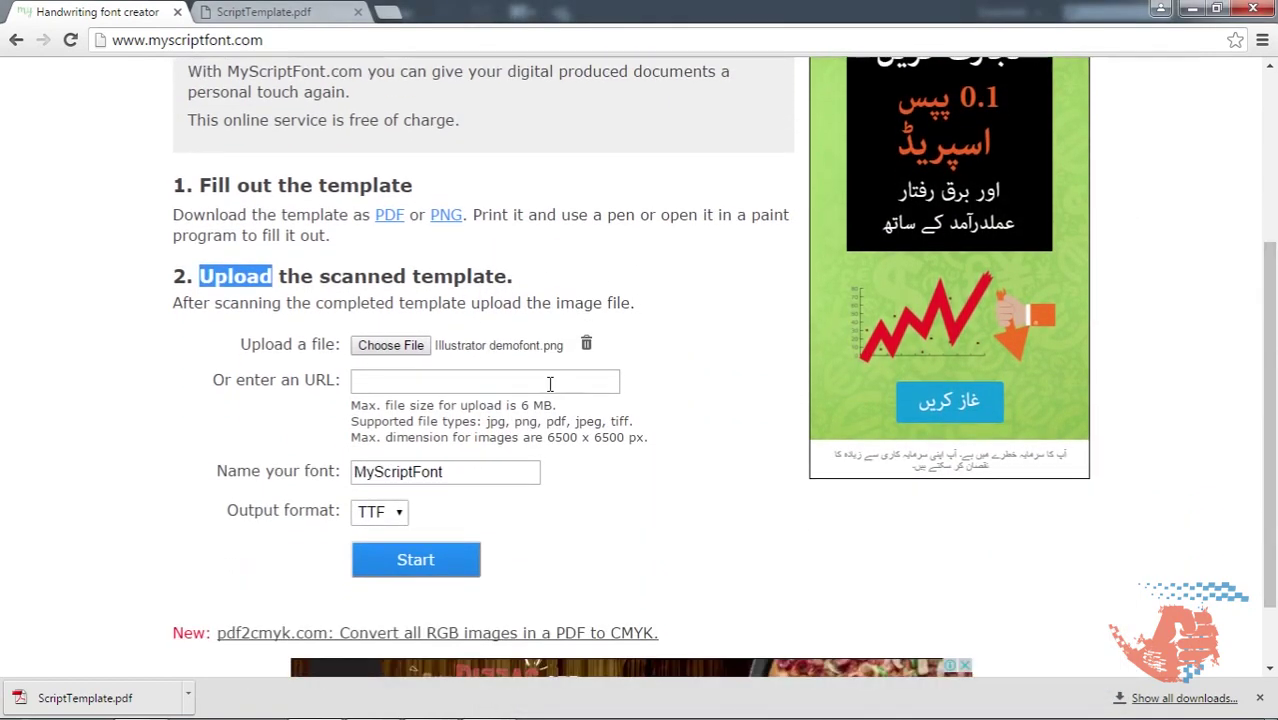
Replace the default font name with 'Illustrator demofont'.
{"action": "left_click", "coordinate": [330, 478]}
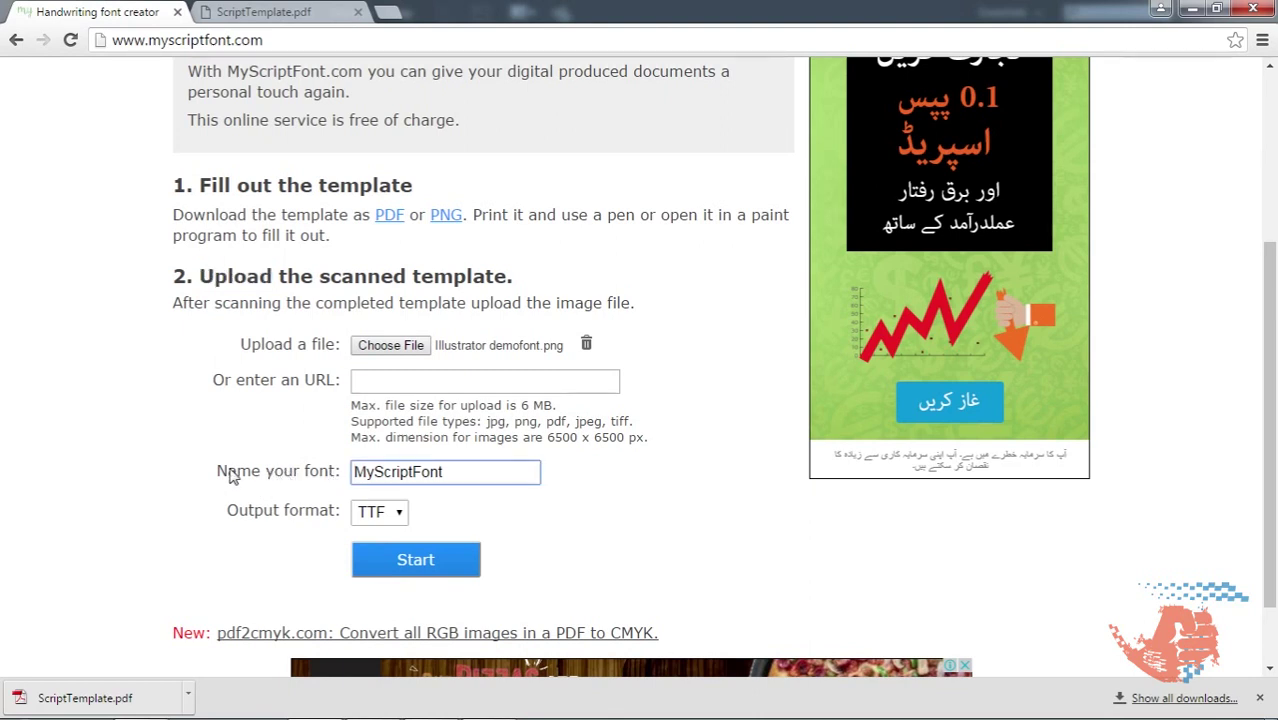
{"action": "left_click_drag", "start_coordinate": [455, 472], "coordinate": [312, 468]}
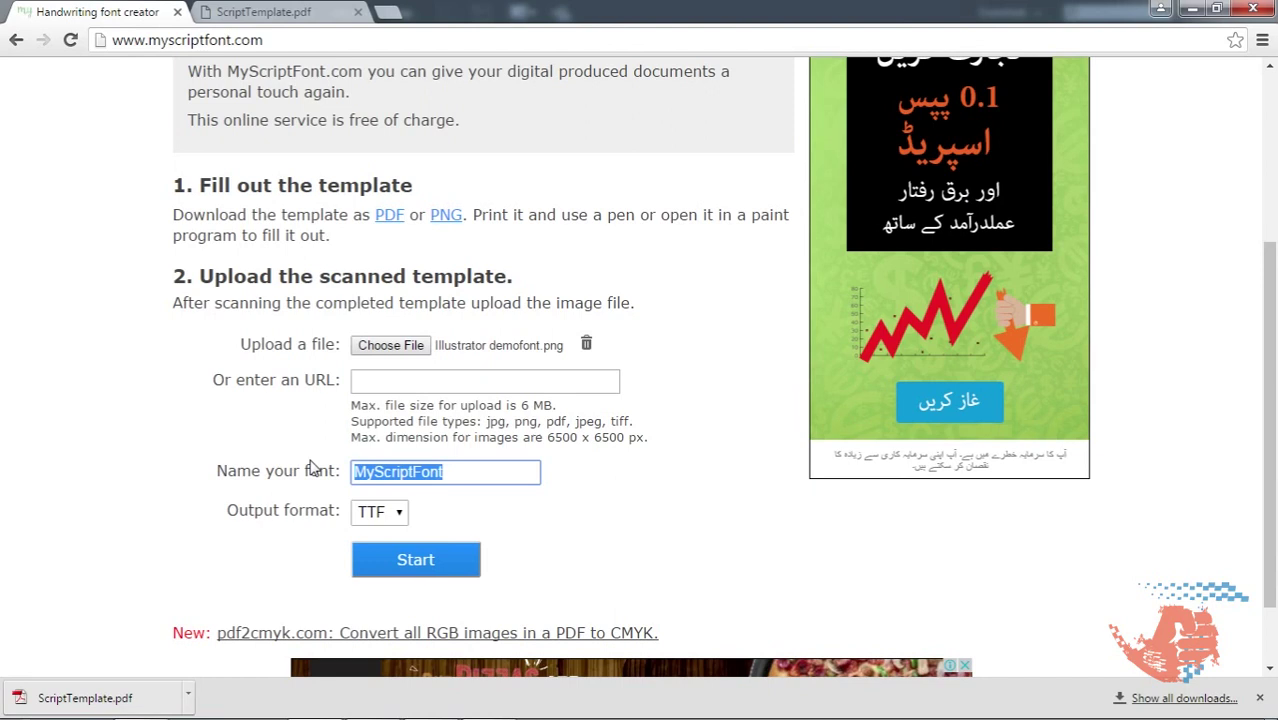
{"action": "type", "text": "Illust"}
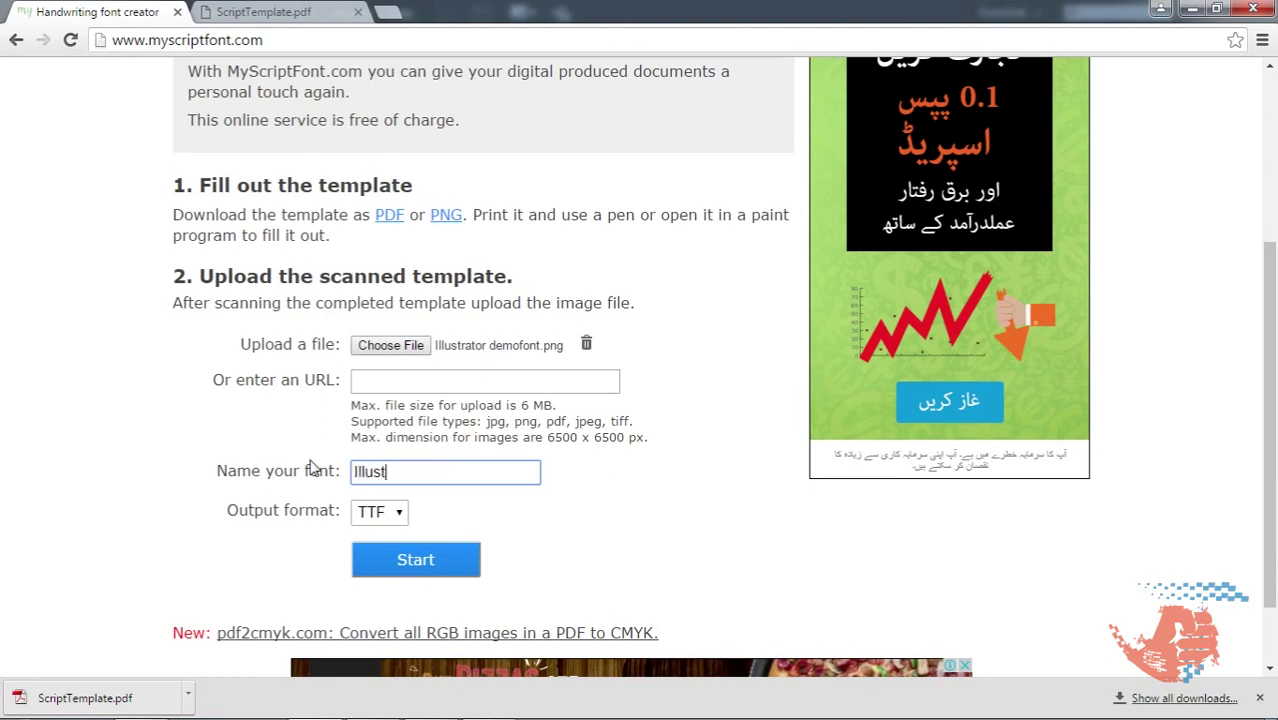
{"action": "type", "text": "rator demofont"}
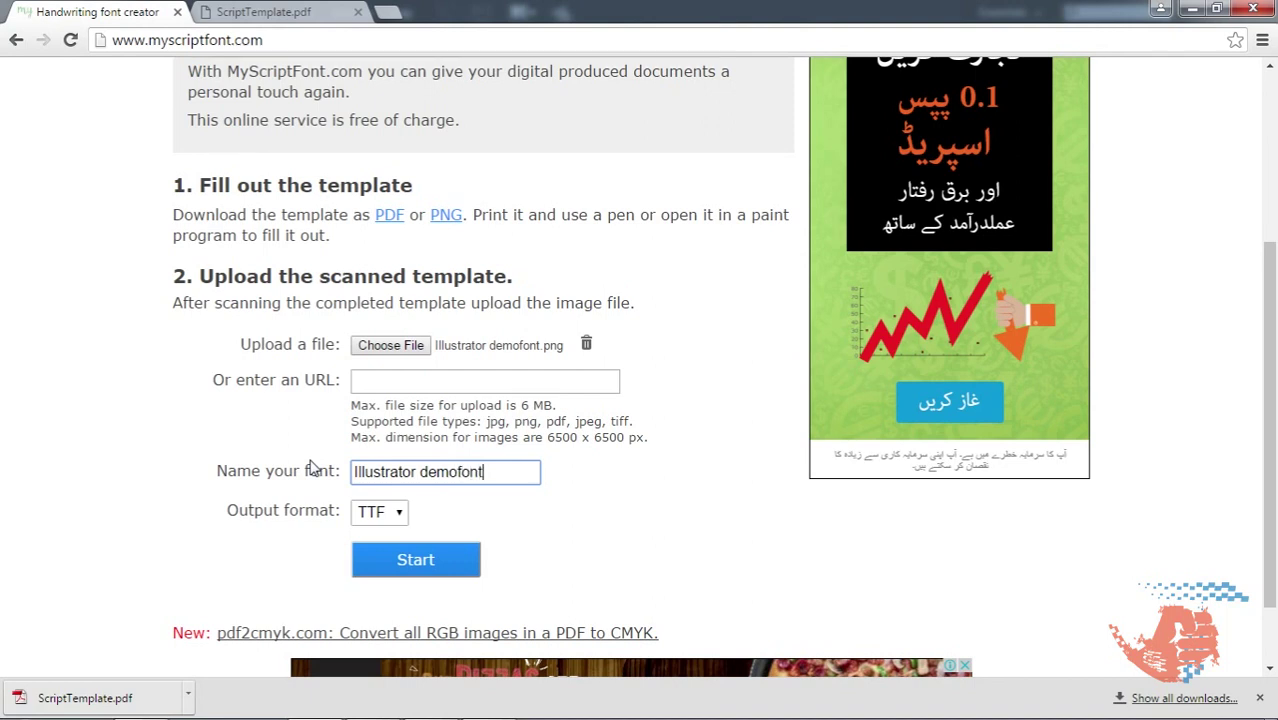
Keep TTF as the output format and start generating the font.
{"action": "left_click", "coordinate": [397, 516]}
{"action": "left_click", "coordinate": [397, 522]}
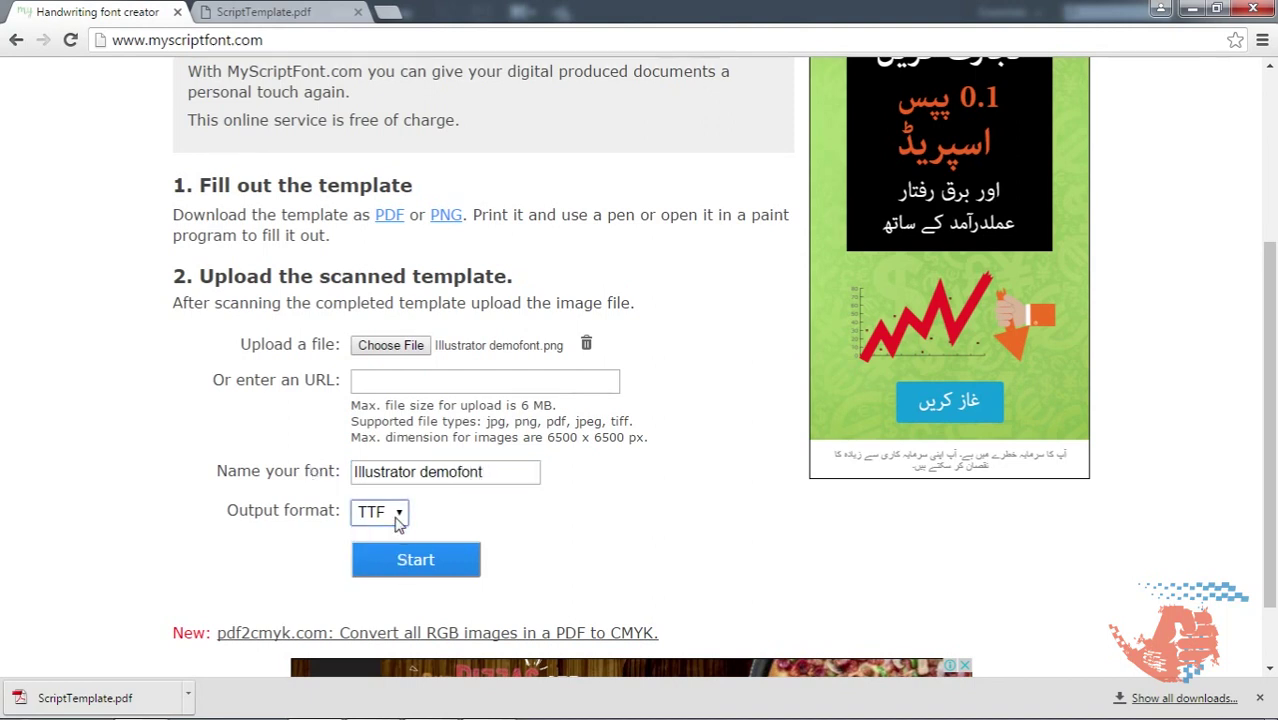
{"action": "left_click", "coordinate": [416, 562]}
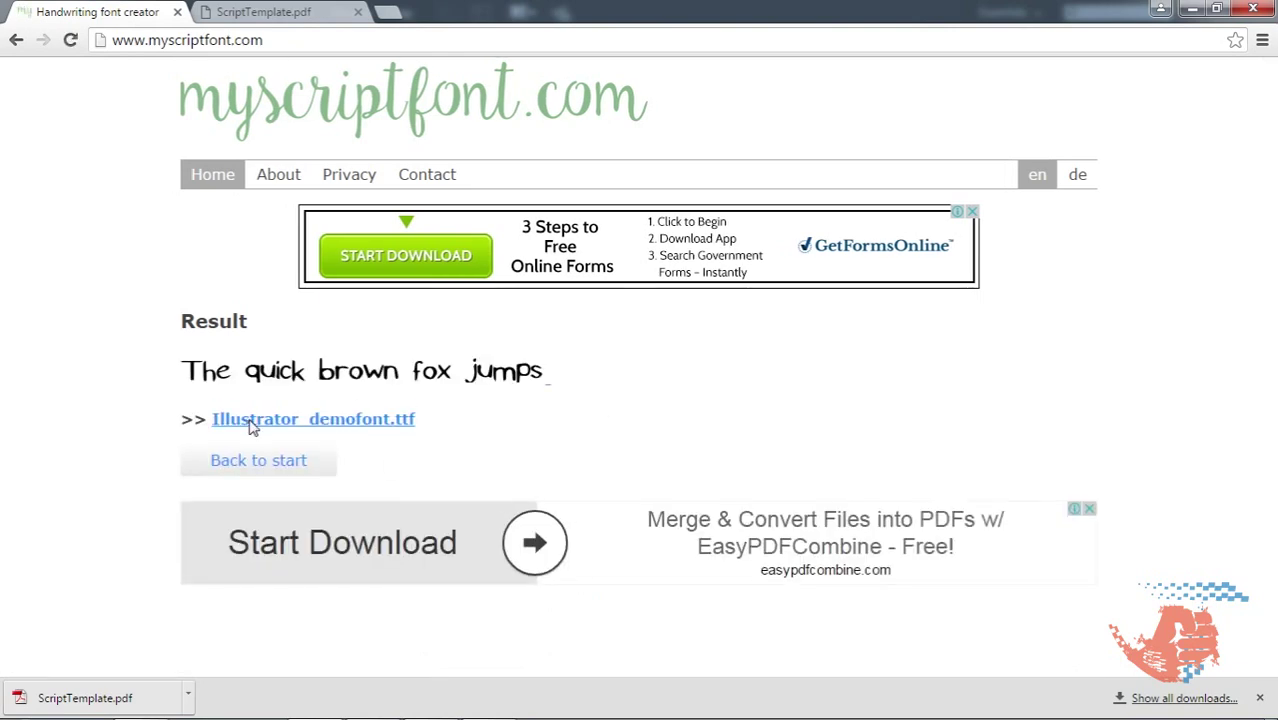
Download Illustrator_demofont.ttf, closing the ad tab, and open it from the downloads bar.
{"action": "left_click", "coordinate": [253, 426]}
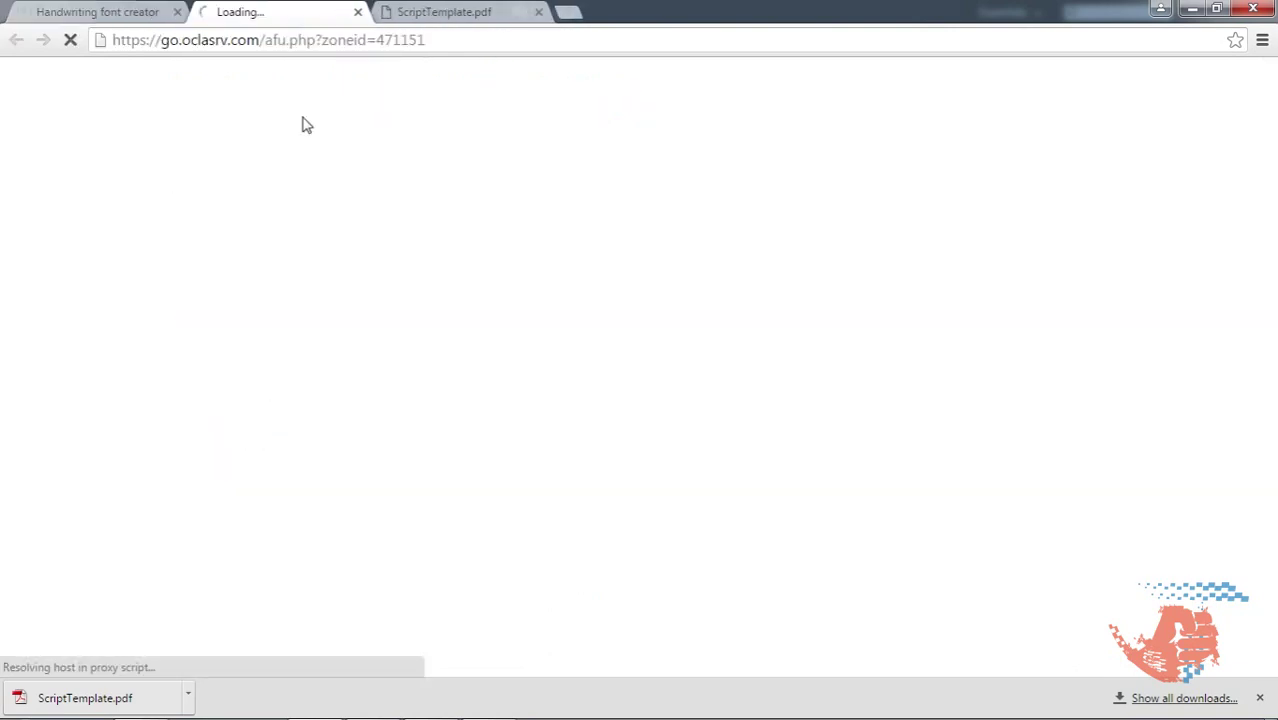
{"action": "left_click", "coordinate": [104, 10]}
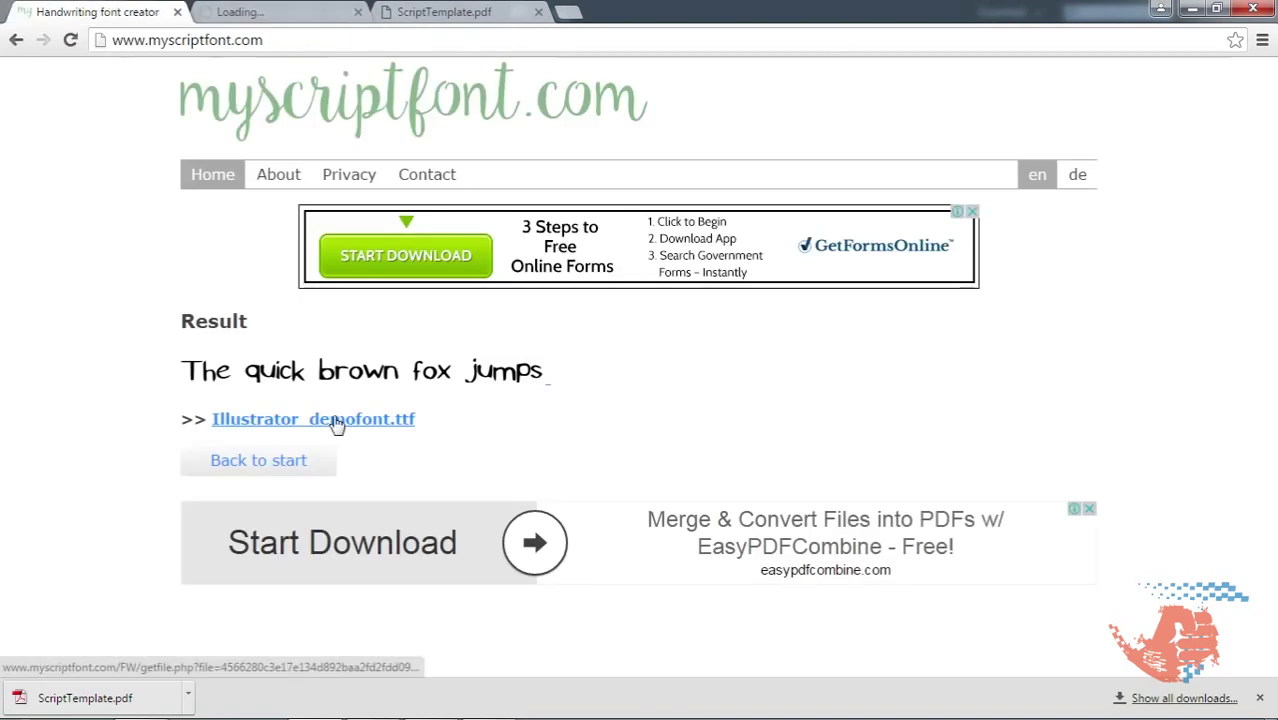
{"action": "left_click", "coordinate": [337, 422]}
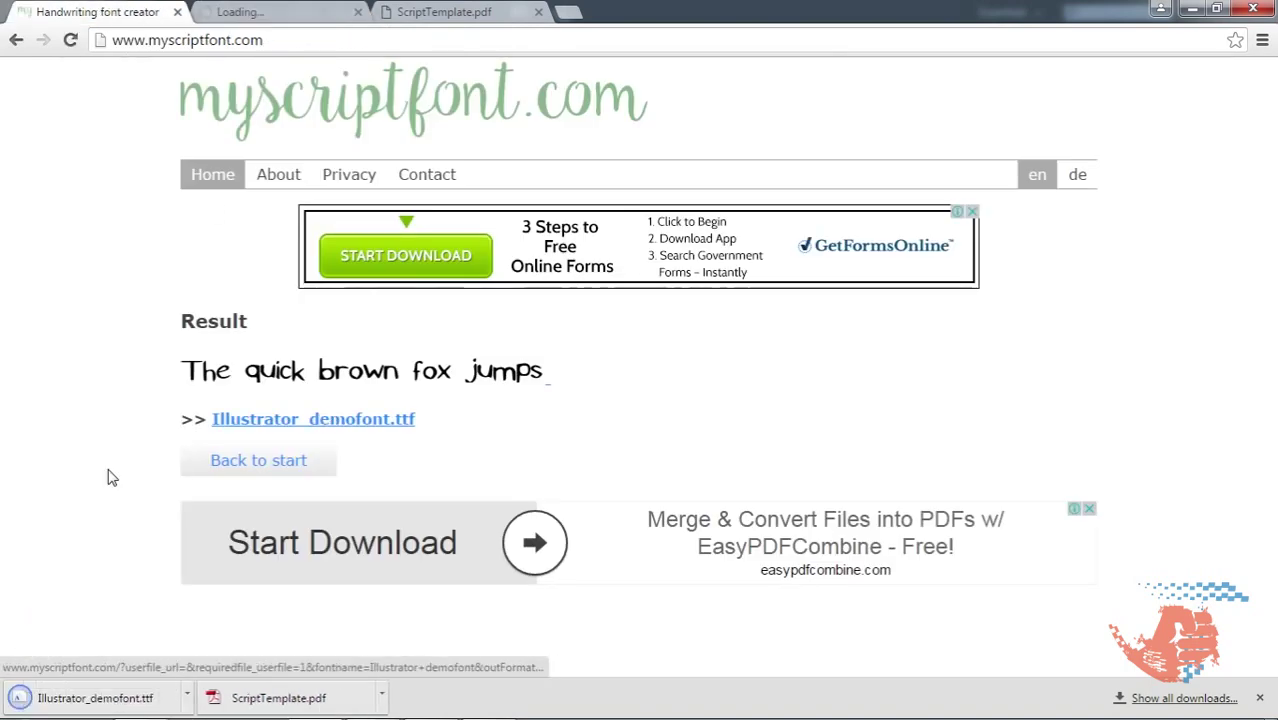
{"action": "left_click", "coordinate": [72, 703]}
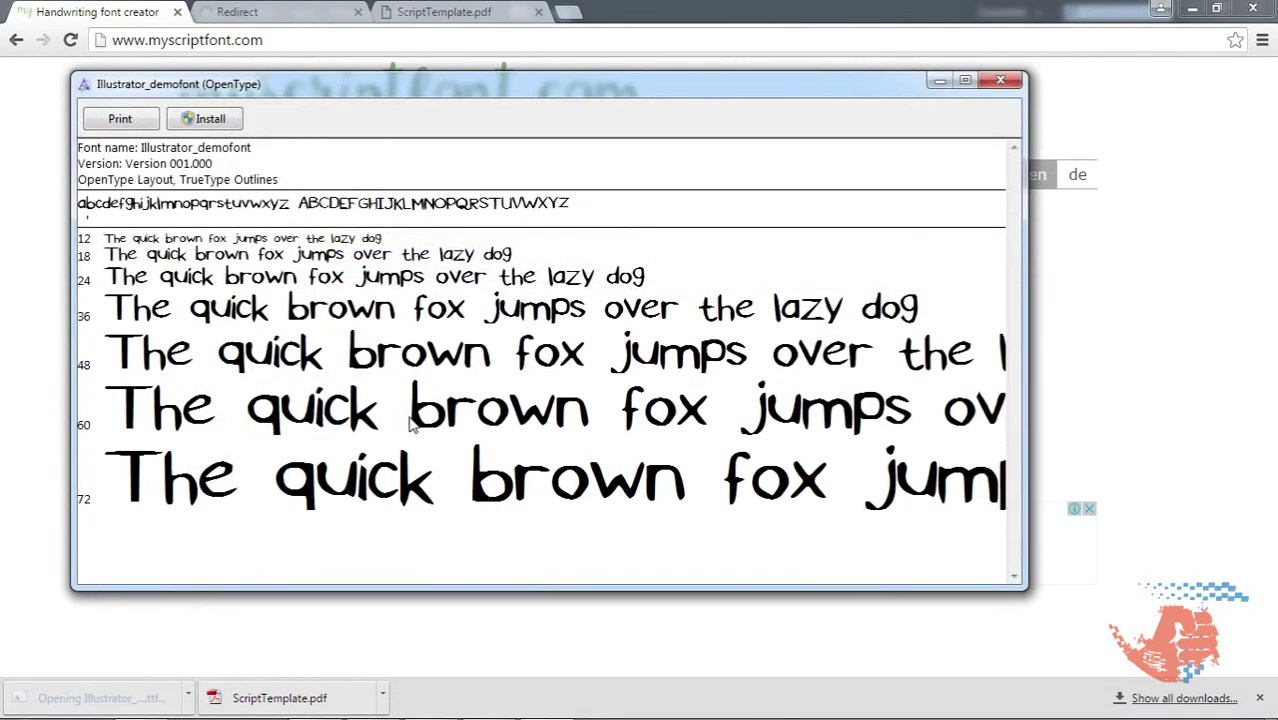
Install Illustrator_demofont, then launch Microsoft Office Word 2007 from the Start menu.
{"action": "left_click", "coordinate": [210, 119]}
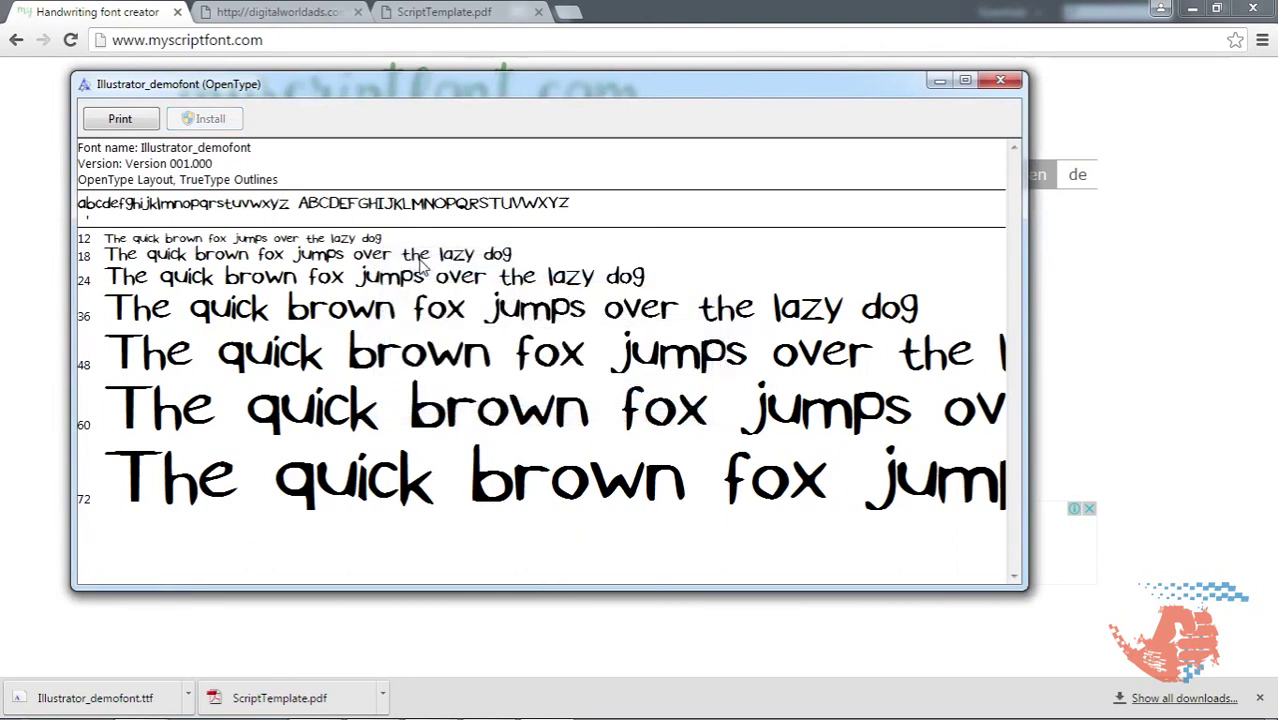
{"action": "left_click", "coordinate": [24, 700]}
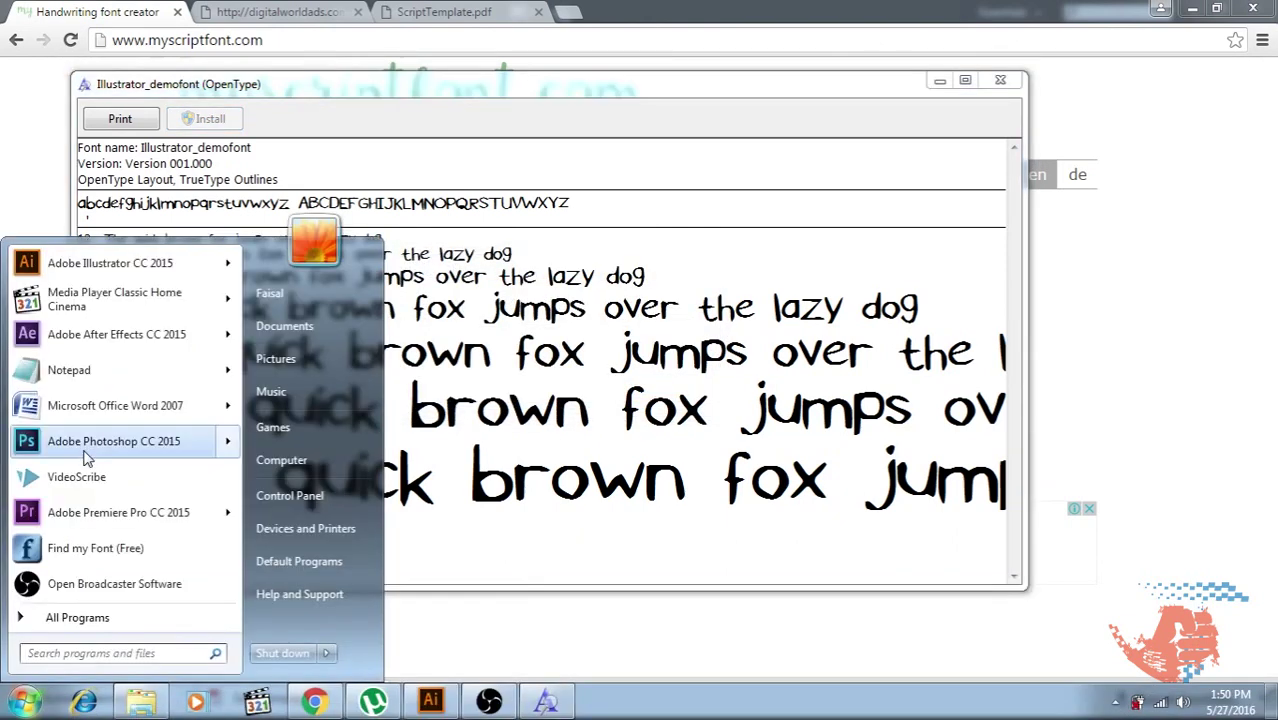
{"action": "left_click", "coordinate": [100, 406]}
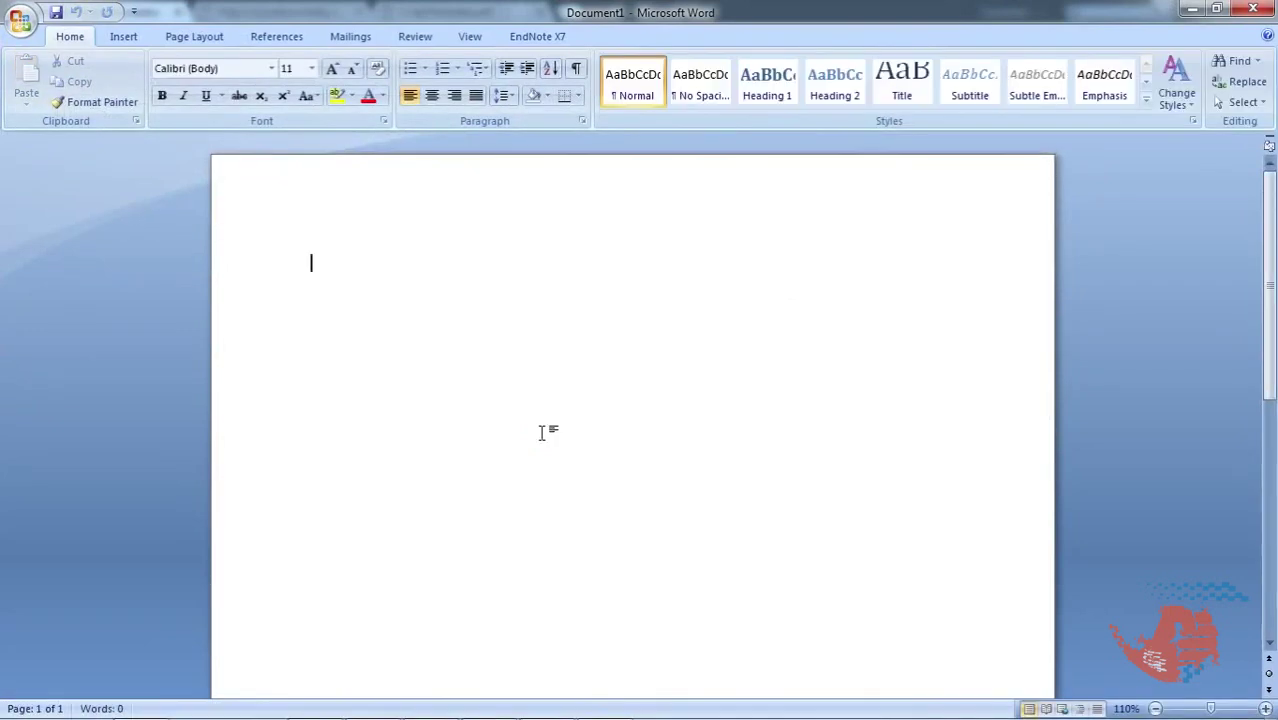
Type 'Your font is ready' and set the line in Illustrator_demofont.
{"action": "type", "text": "Your font is ready"}
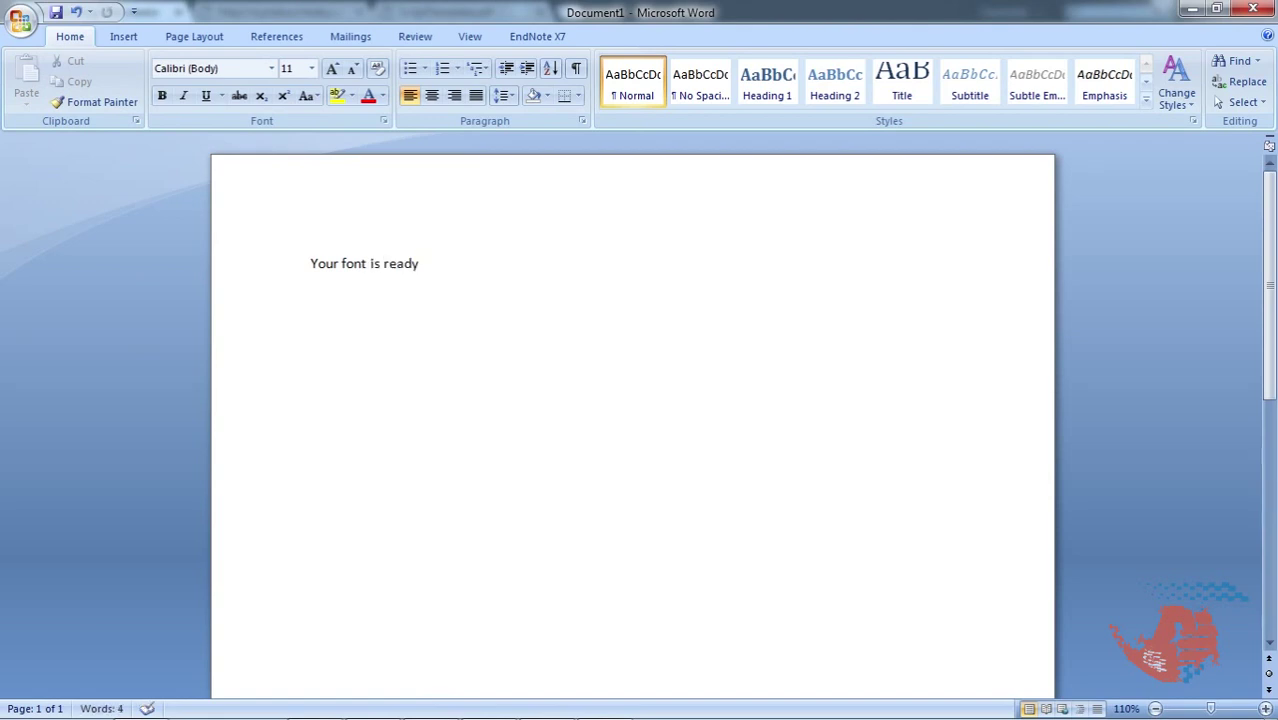
{"action": "key", "text": "ctrl+a"}
{"action": "left_click", "coordinate": [228, 70]}
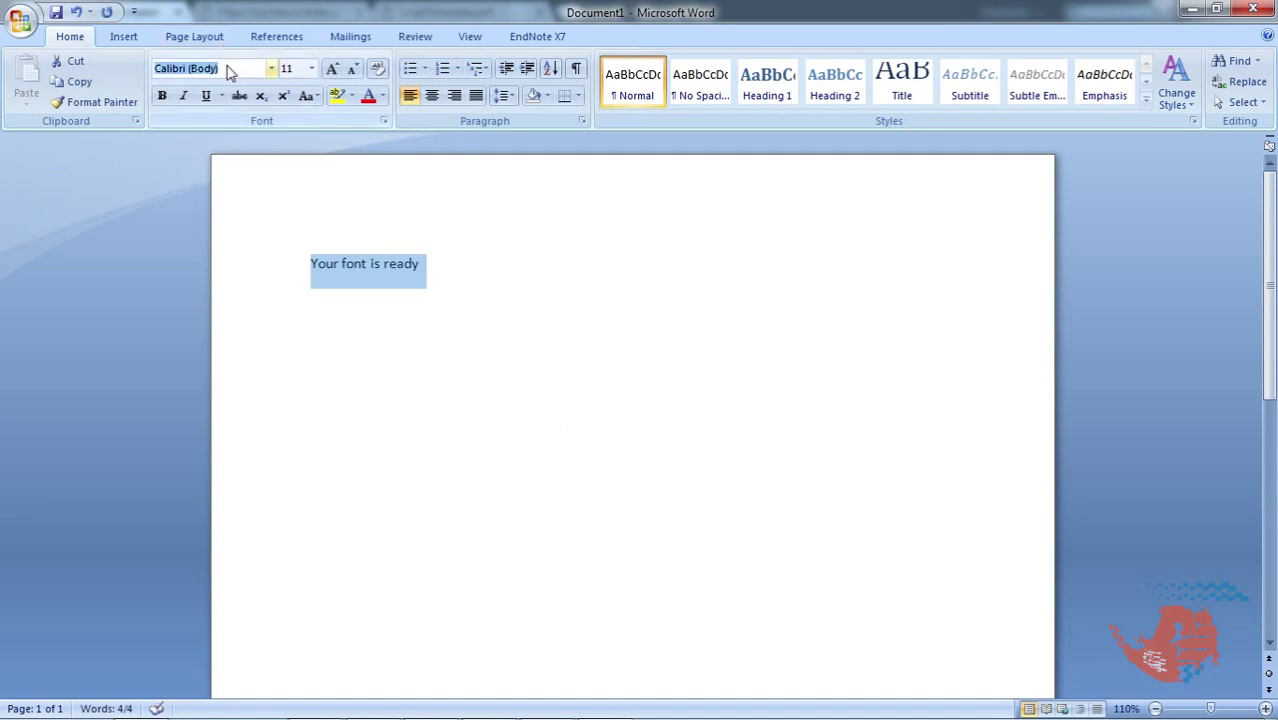
{"action": "type", "text": "Illustrator_demofont"}
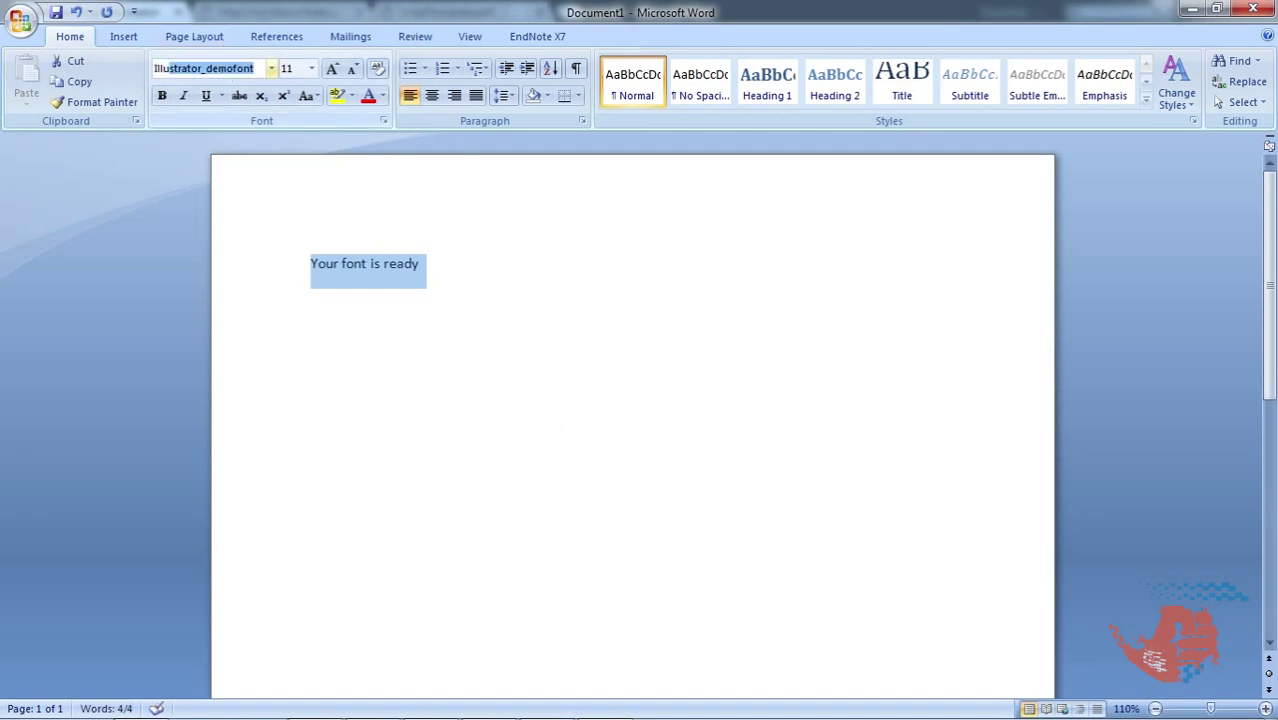
{"action": "key", "text": "Return"}
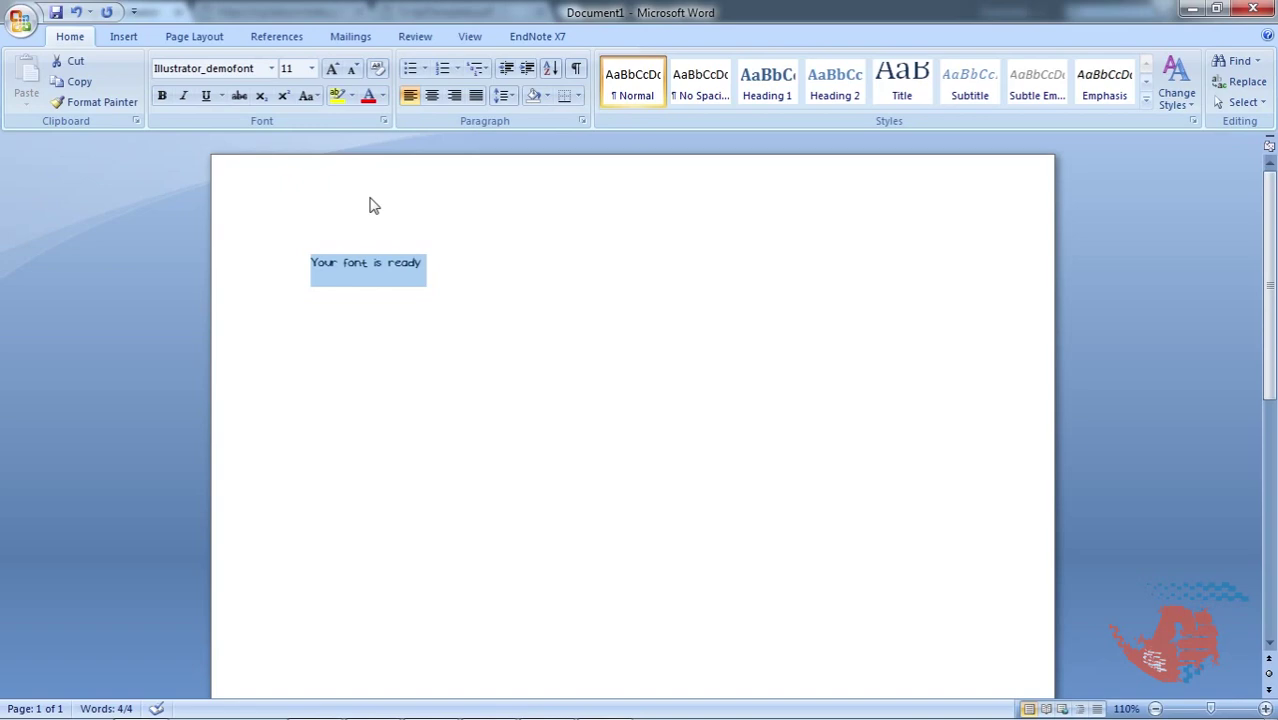
Enlarge the line to 18 pt using Grow Font.
{"action": "left_click", "coordinate": [333, 70]}
{"action": "left_click", "coordinate": [333, 70]}
{"action": "left_click", "coordinate": [333, 70]}
{"action": "left_click", "coordinate": [333, 70]}
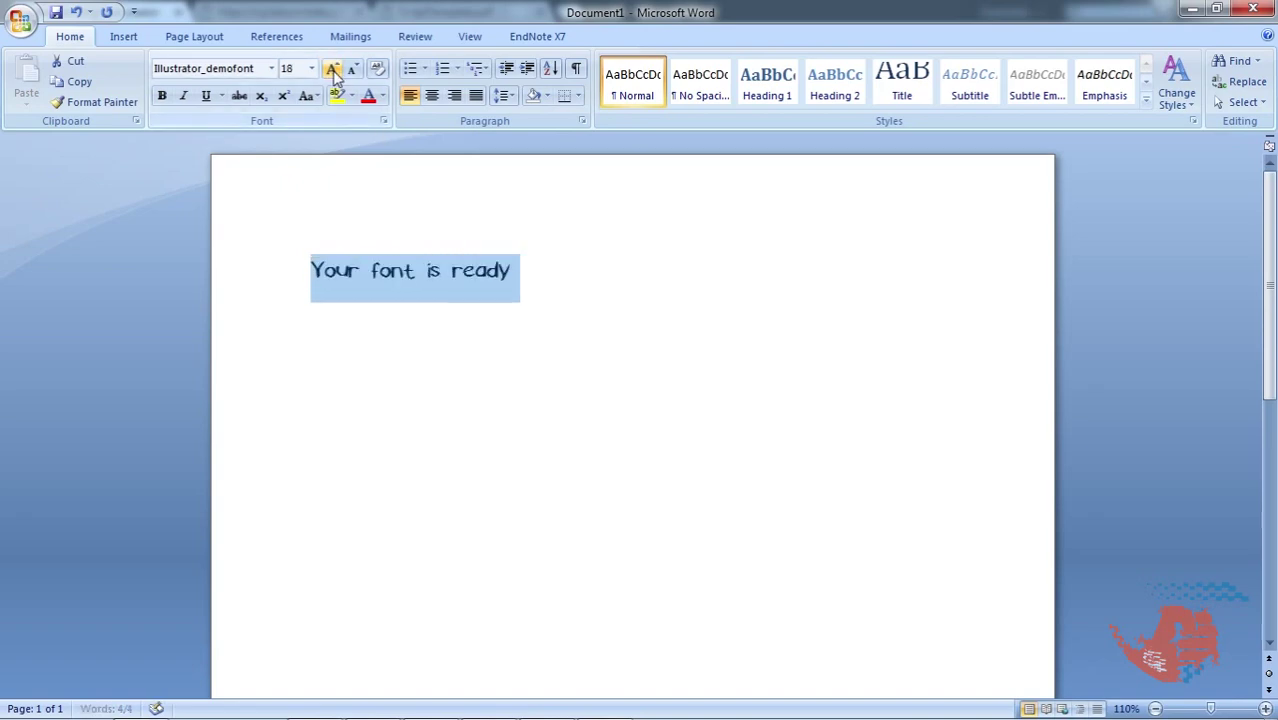
{"action": "left_click", "coordinate": [333, 70]}
{"action": "left_click", "coordinate": [333, 70]}
{"action": "left_click", "coordinate": [333, 70]}
{"action": "left_click", "coordinate": [333, 70]}
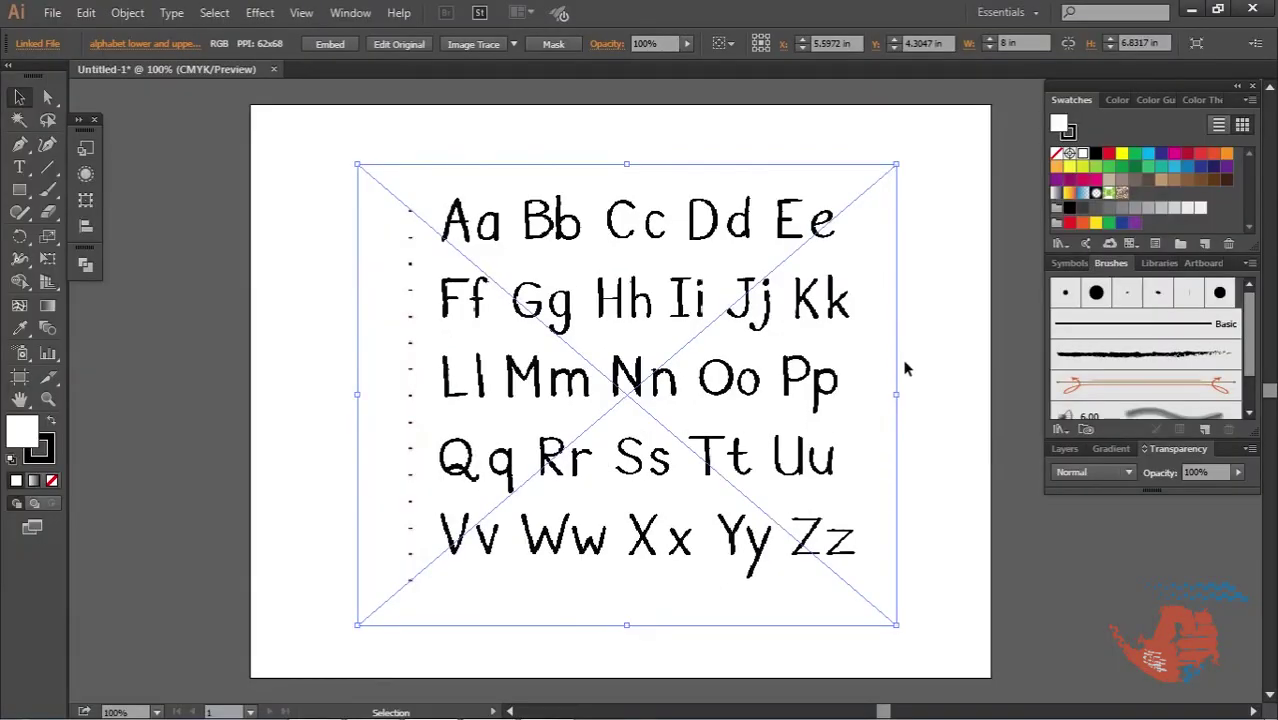
Select the placed scanned alphabet image and trace it with the Default preset.
{"action": "left_click", "coordinate": [935, 378]}
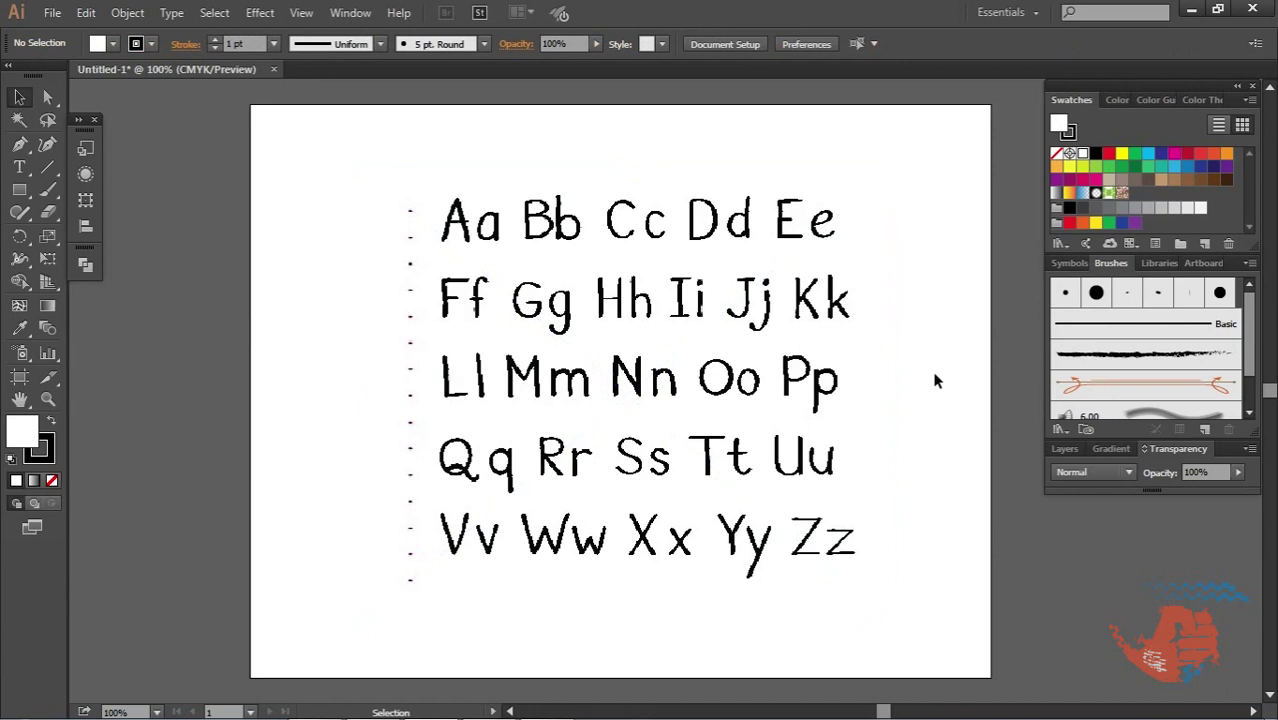
{"action": "left_click", "coordinate": [682, 357]}
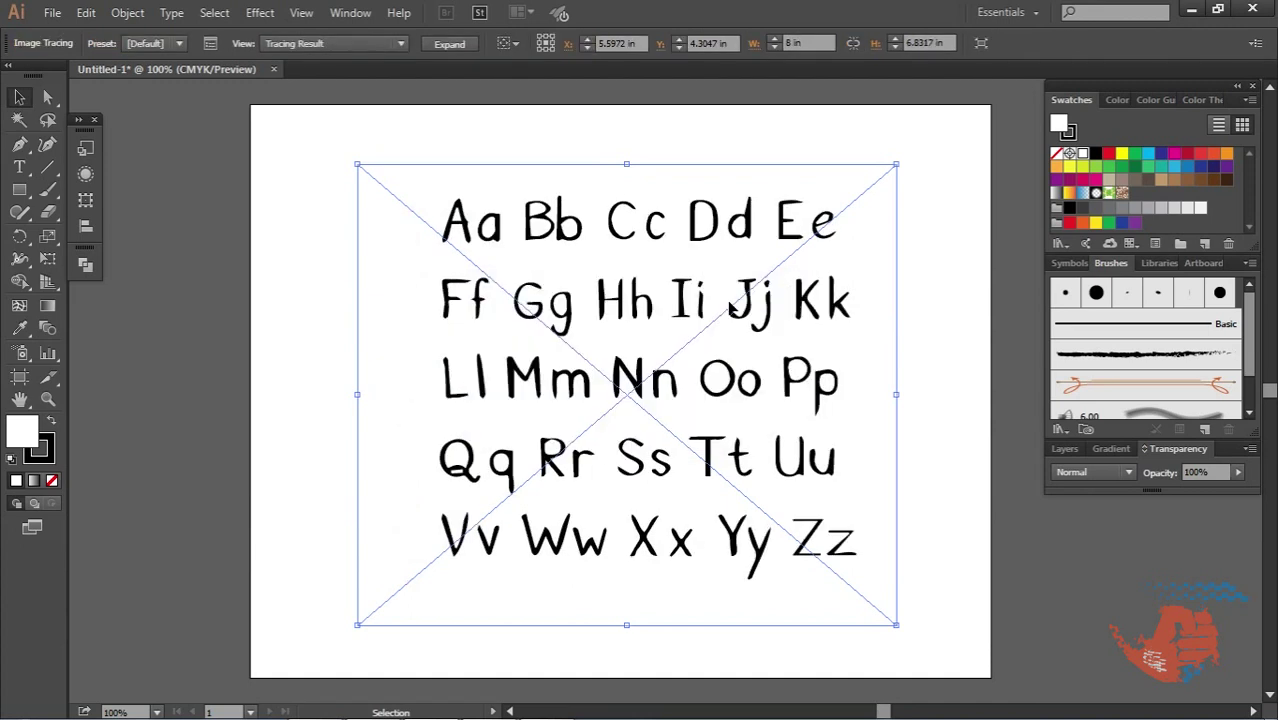
Expand the tracing result into editable paths and ungroup the letters.
{"action": "left_click", "coordinate": [452, 46]}
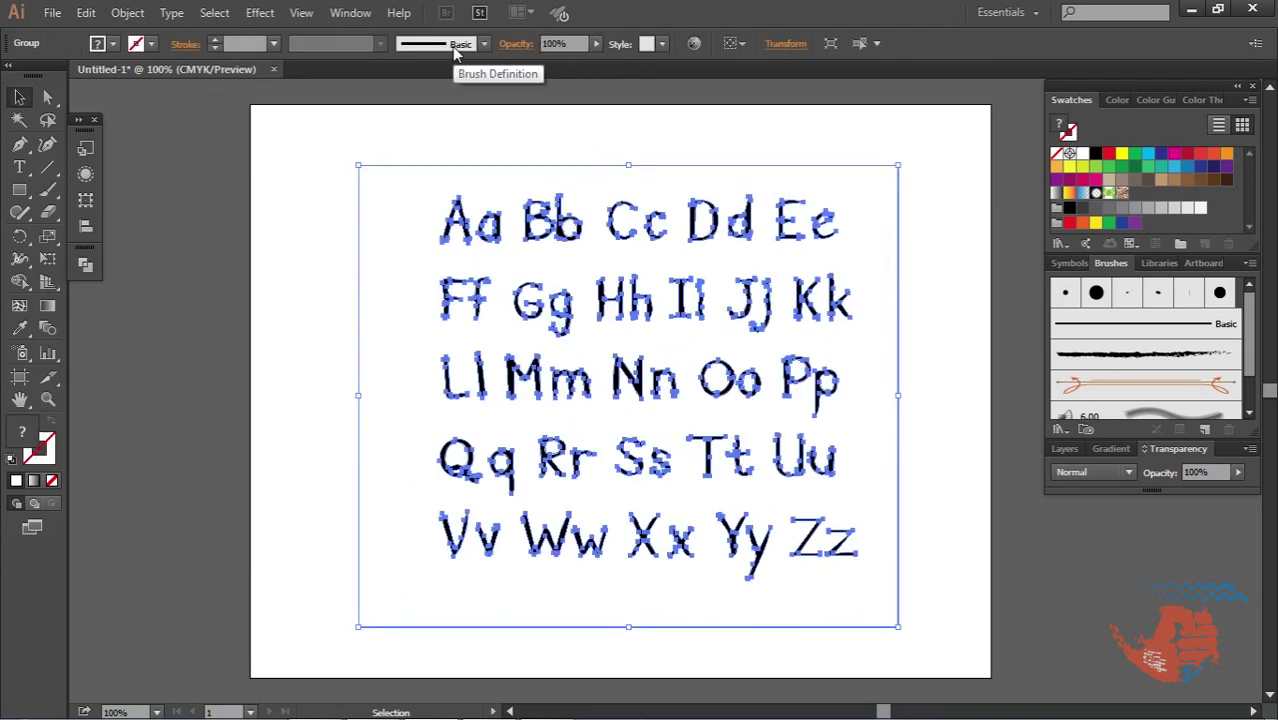
{"action": "right_click", "coordinate": [547, 212]}
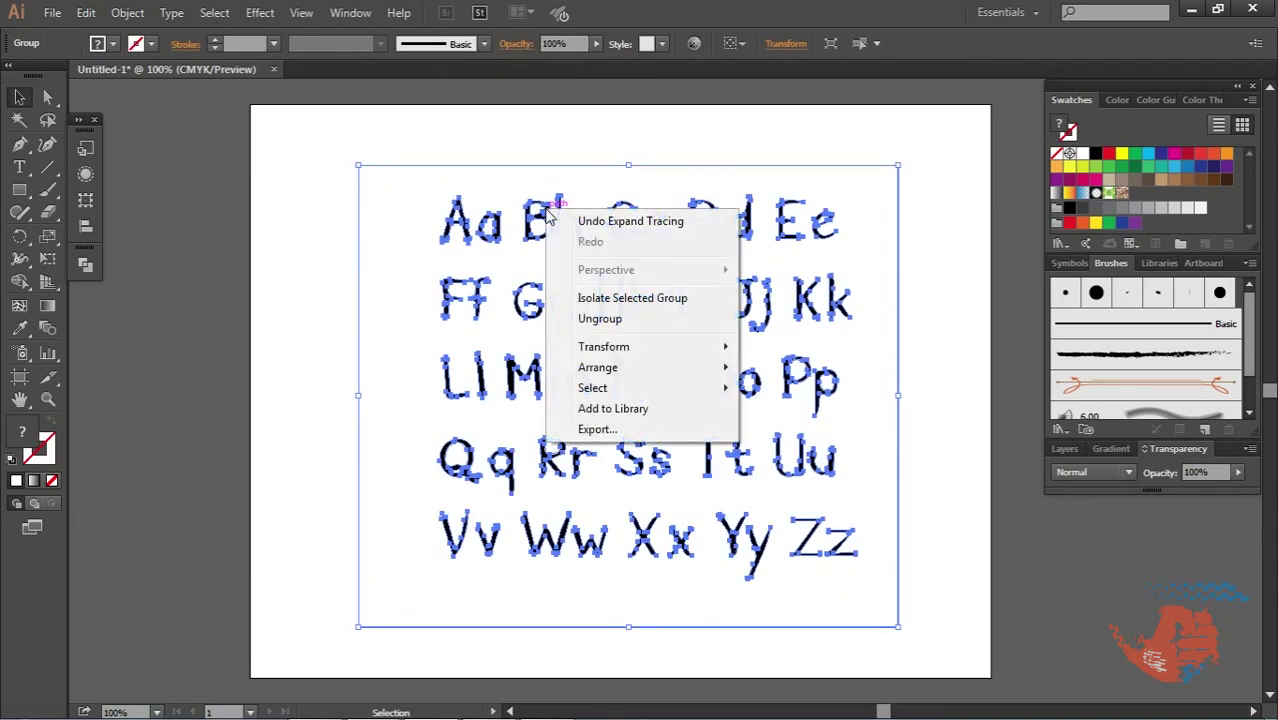
{"action": "left_click", "coordinate": [598, 319]}
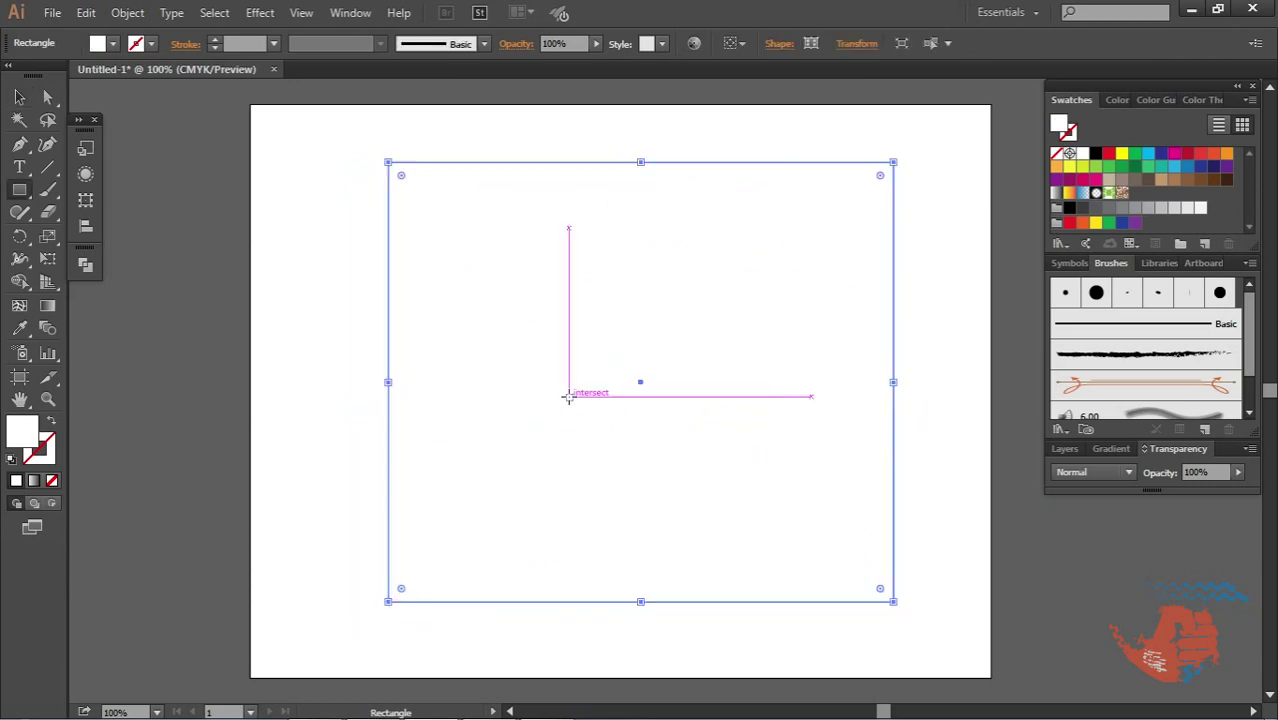
Send the background rectangle behind the letters and fill it green.
{"action": "right_click", "coordinate": [568, 397]}
{"action": "mouse_move", "coordinate": [656, 334]}
{"action": "left_click", "coordinate": [822, 380]}
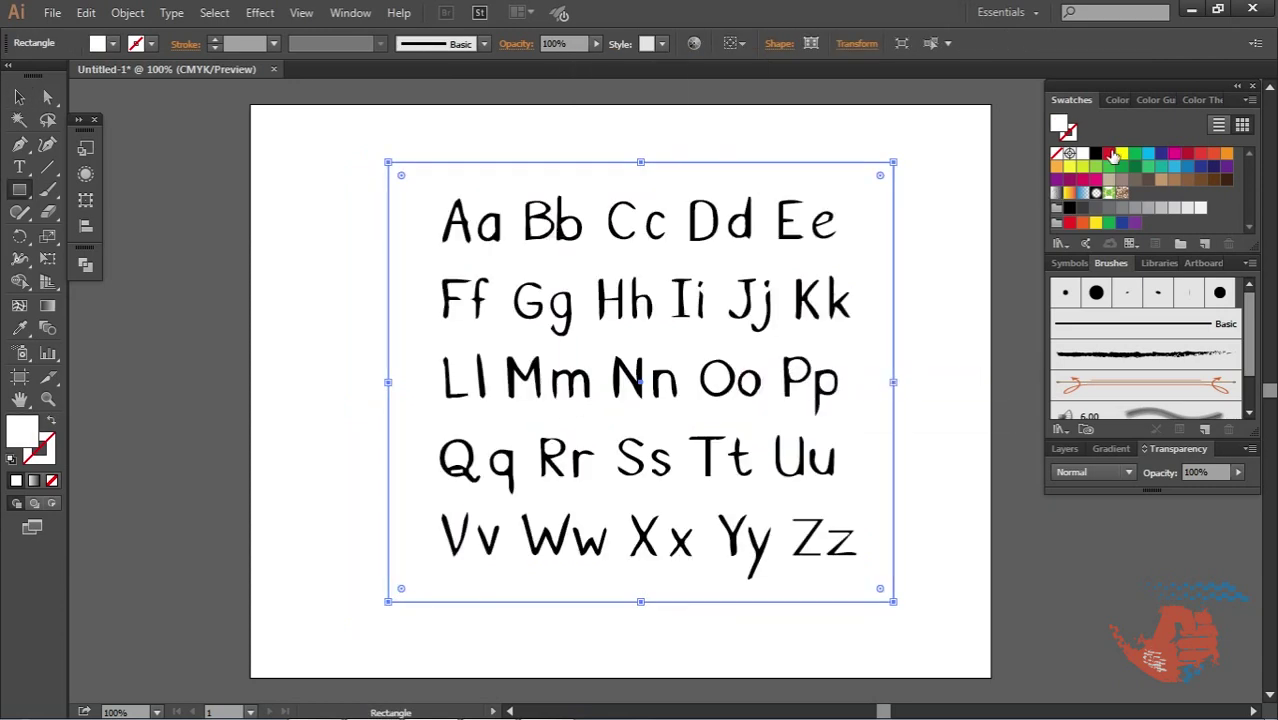
{"action": "left_click", "coordinate": [1147, 156]}
{"action": "left_click", "coordinate": [1148, 166]}
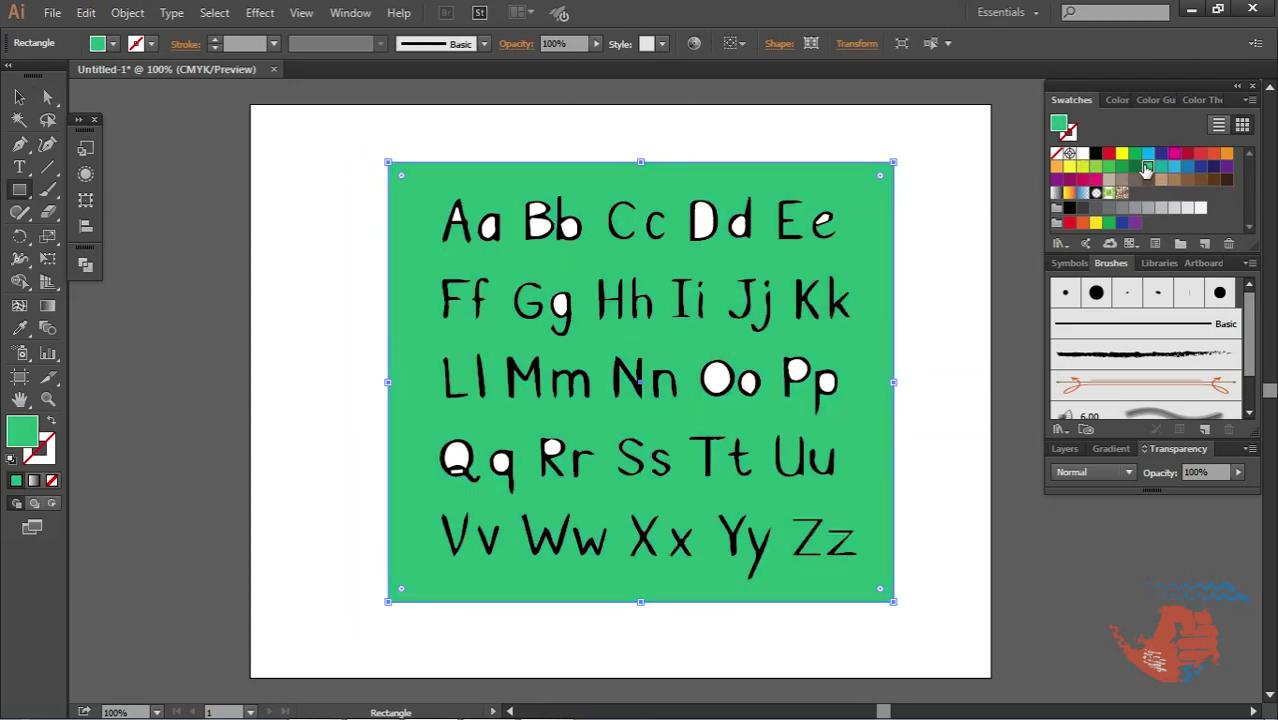
Delete the white counters inside A, B, b, D, d, e, g, O, o, P, p, q and Q.
{"action": "left_click", "coordinate": [19, 97]}
{"action": "key", "text": "ctrl+shift+a"}
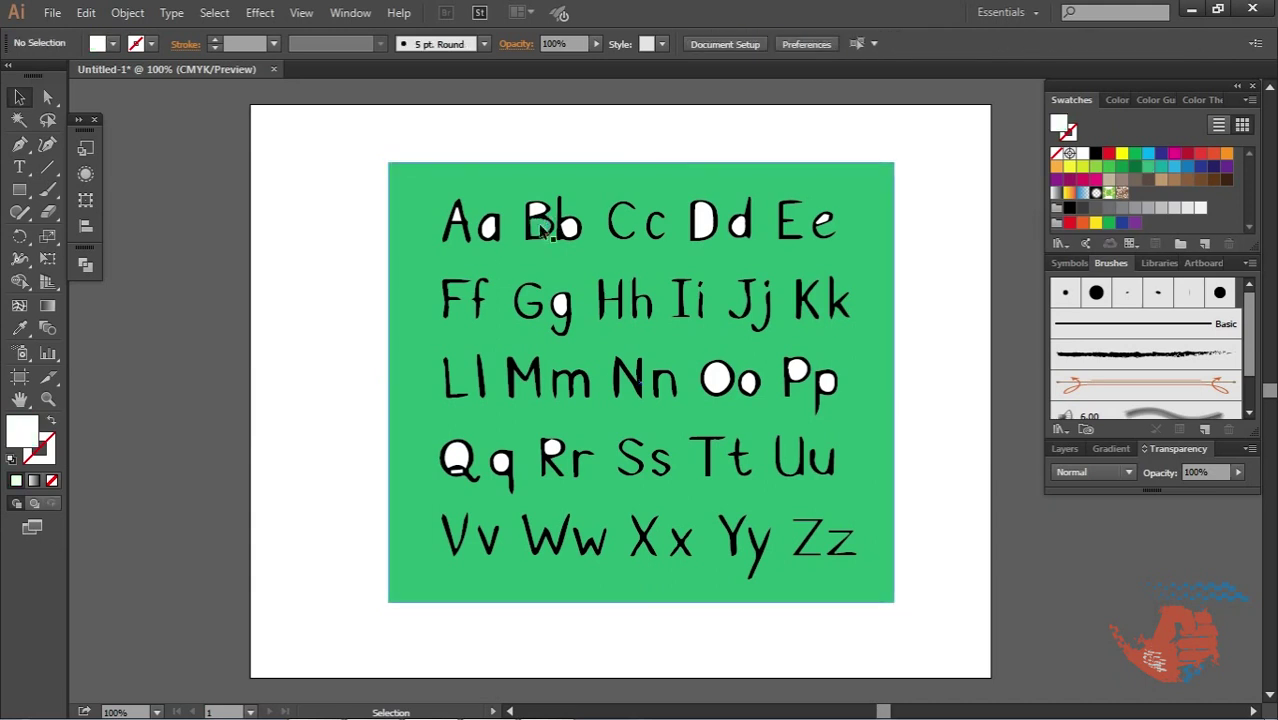
{"action": "left_click", "coordinate": [538, 210]}
{"action": "left_click", "coordinate": [538, 210], "text": "shift"}
{"action": "left_click", "coordinate": [486, 225]}
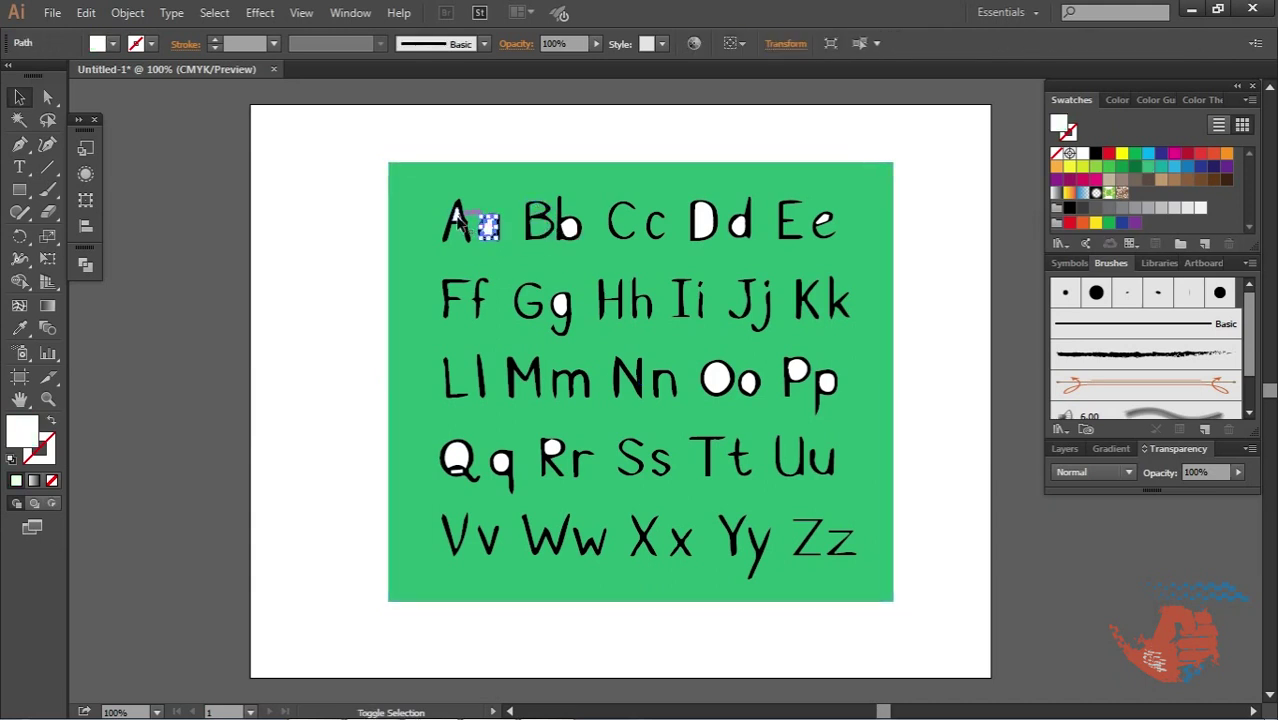
{"action": "left_click", "coordinate": [456, 220], "text": "shift"}
{"action": "left_click", "coordinate": [540, 220], "text": "shift"}
{"action": "left_click", "coordinate": [572, 224], "text": "shift"}
{"action": "left_click", "coordinate": [700, 220], "text": "shift"}
{"action": "left_click", "coordinate": [742, 222], "text": "shift"}
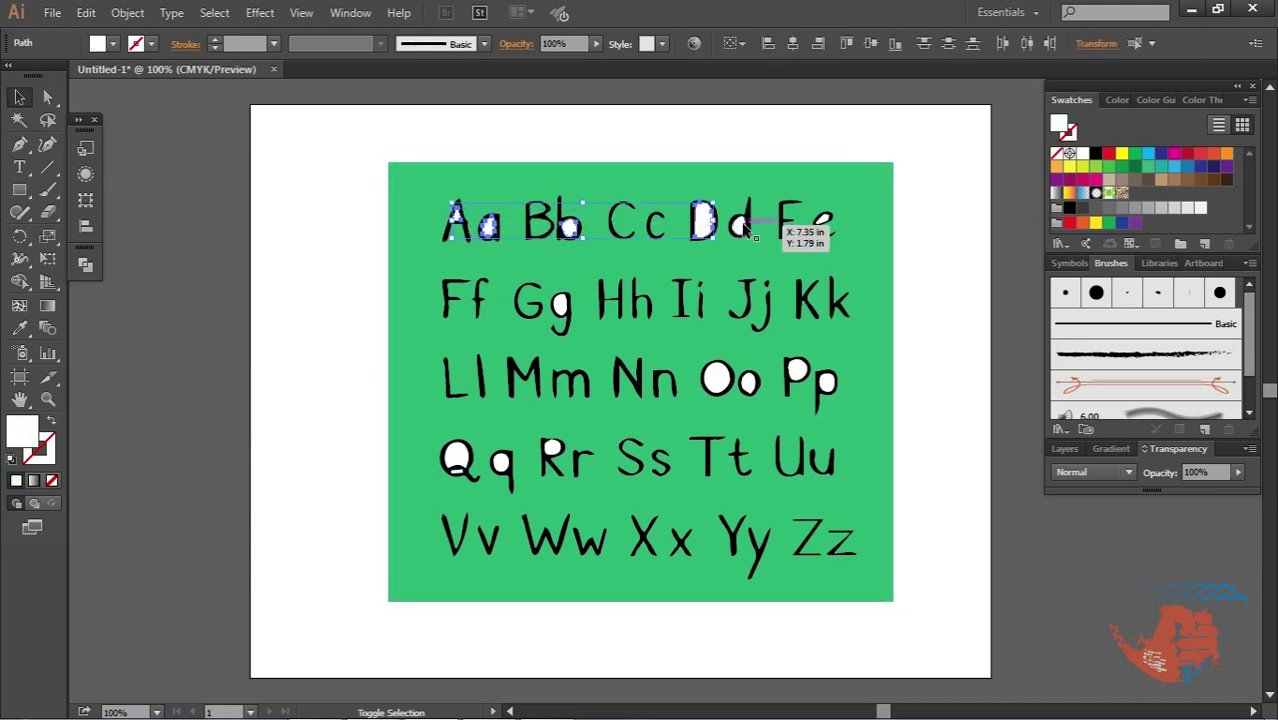
{"action": "left_click", "coordinate": [826, 224], "text": "shift"}
{"action": "left_click", "coordinate": [716, 380], "text": "shift"}
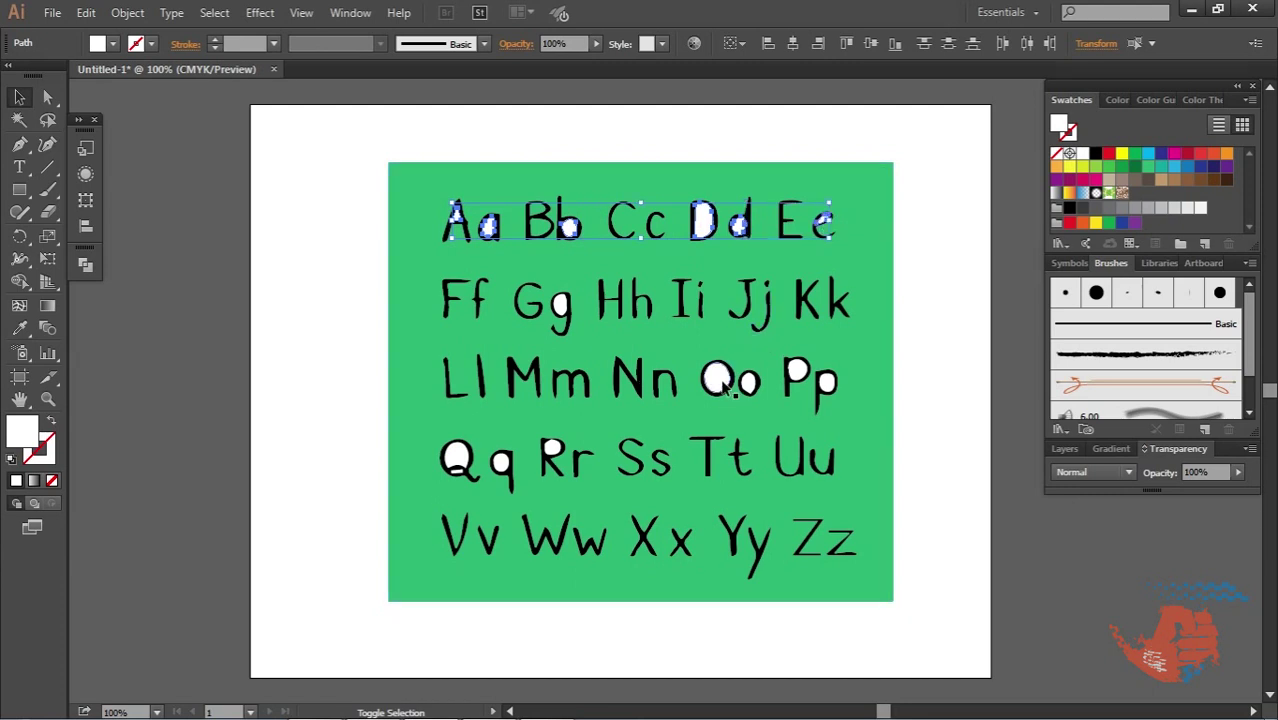
{"action": "left_click", "coordinate": [562, 306], "text": "shift"}
{"action": "left_click", "coordinate": [752, 382], "text": "shift"}
{"action": "left_click", "coordinate": [797, 374], "text": "shift"}
{"action": "left_click", "coordinate": [826, 384], "text": "shift"}
{"action": "left_click", "coordinate": [502, 462], "text": "shift"}
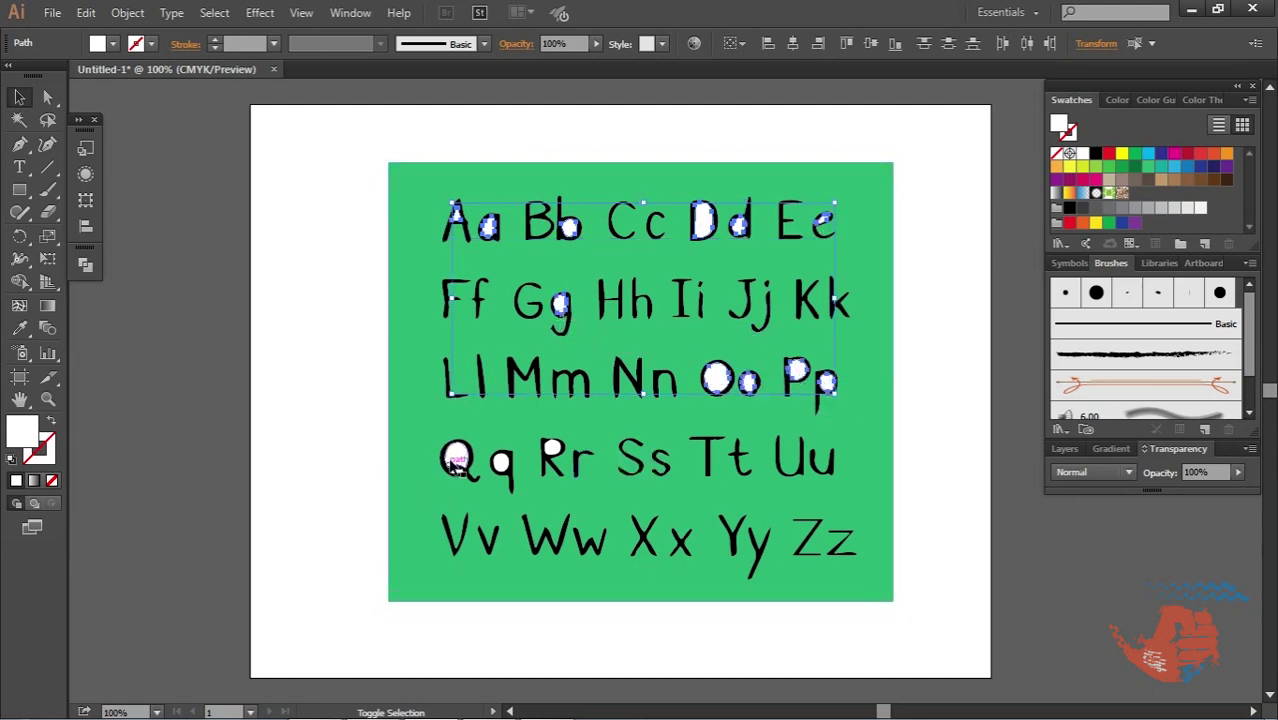
{"action": "left_click", "coordinate": [458, 476], "text": "shift"}
{"action": "key", "text": "Delete"}
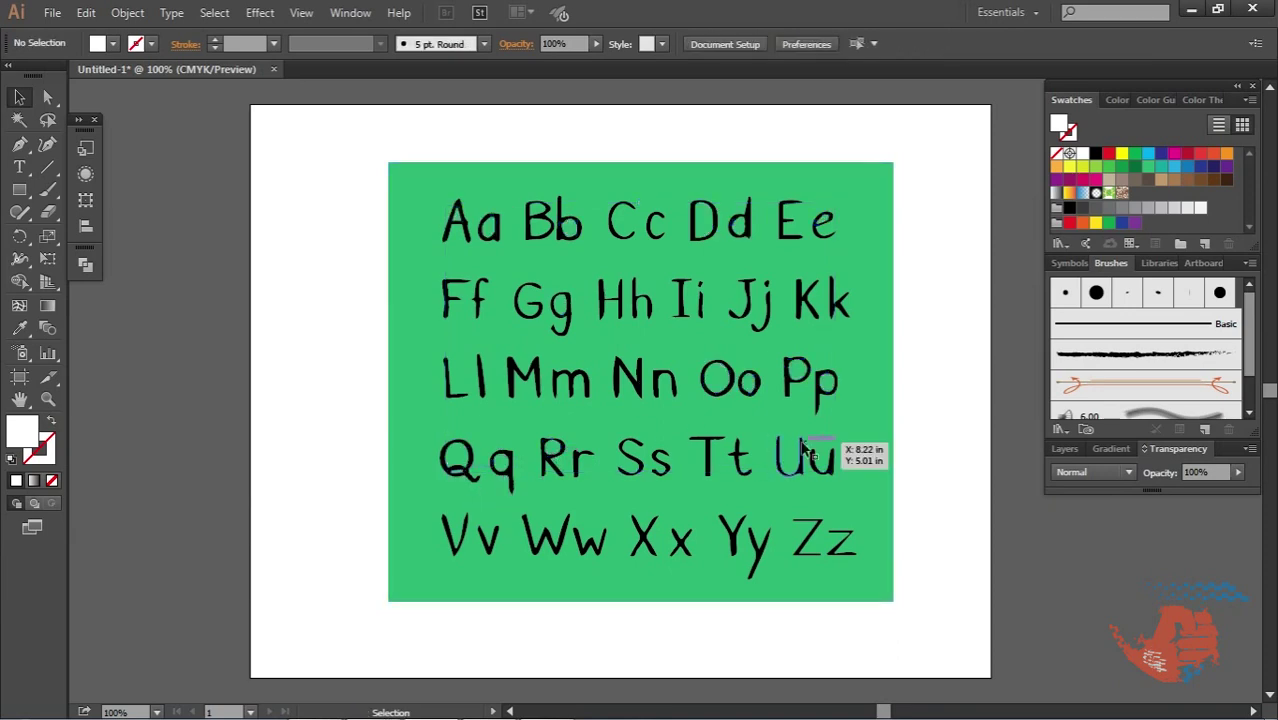
{"action": "left_click", "coordinate": [884, 378]}
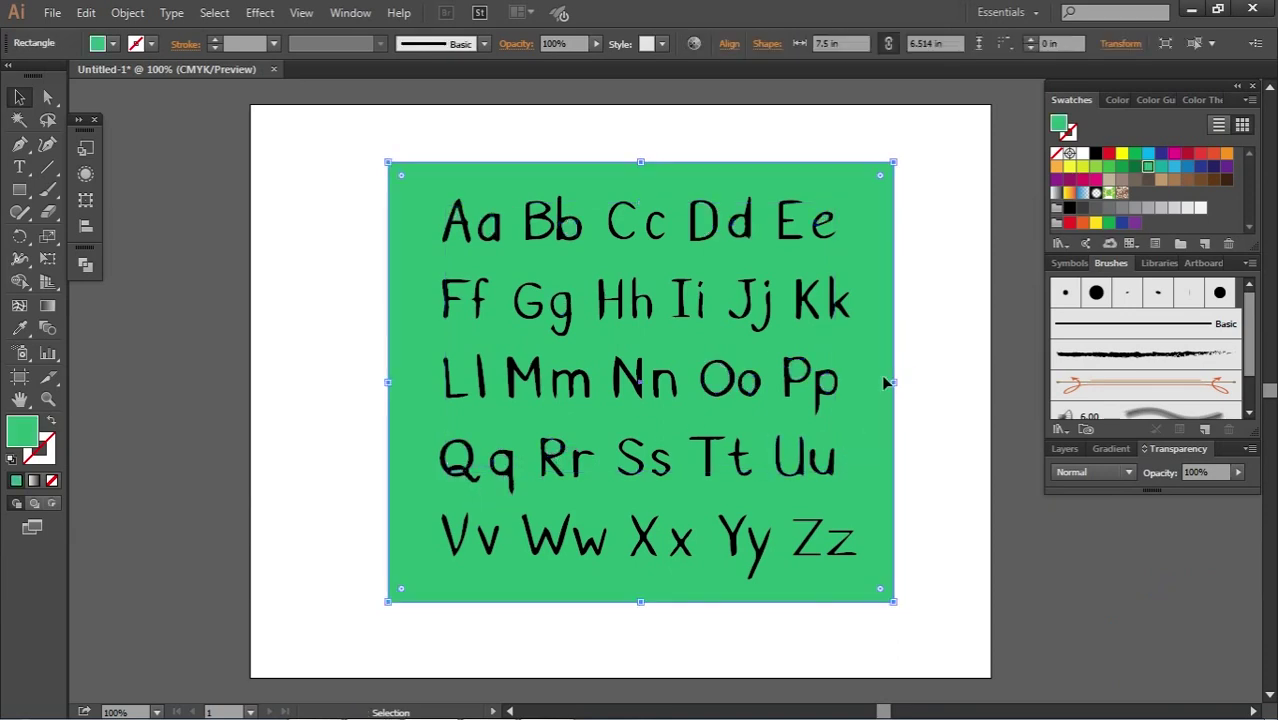